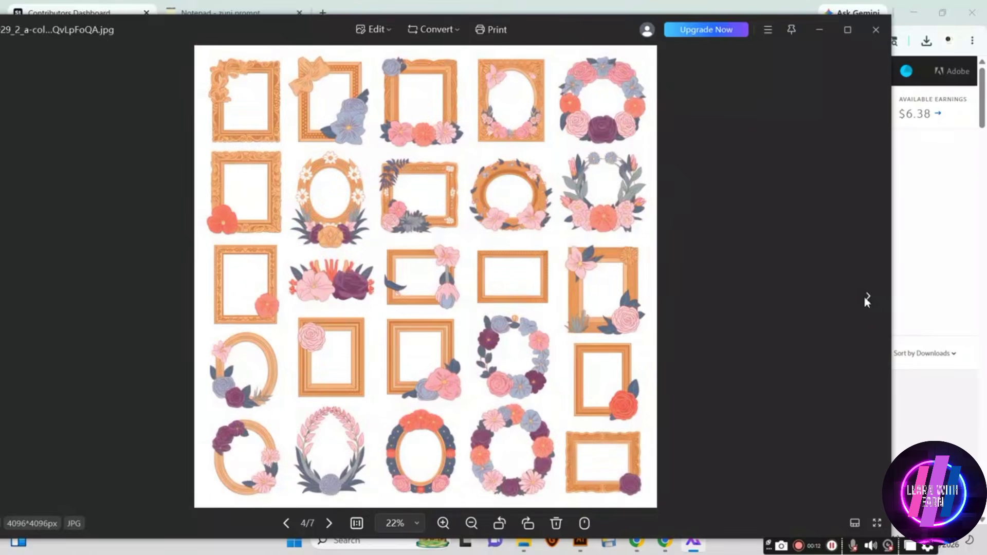
Browse saved icon sheets 4–7 in WPS Photos, then close the viewer to return to ChatGPT.
{"action": "left_click", "coordinate": [867, 299]}
{"action": "left_click", "coordinate": [867, 298]}
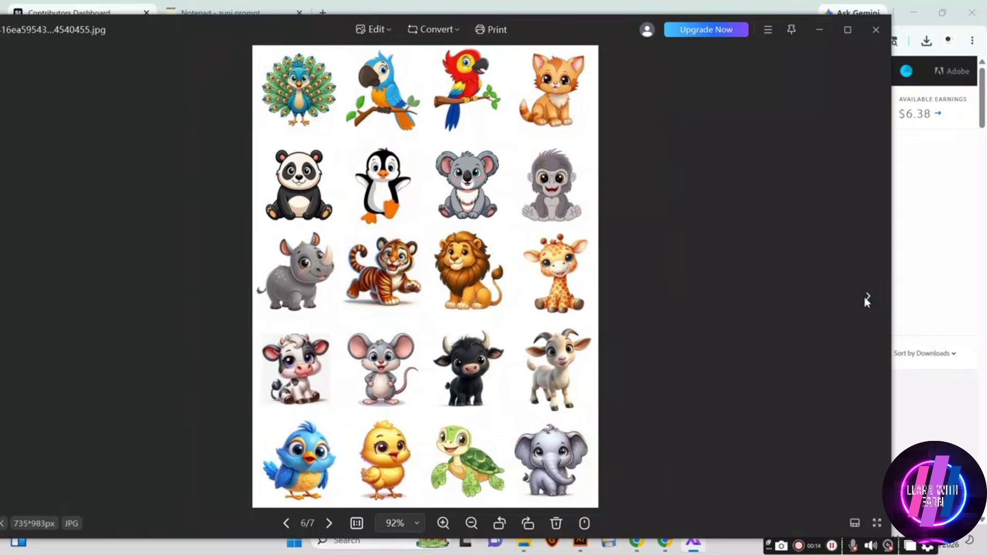
{"action": "left_click", "coordinate": [867, 298]}
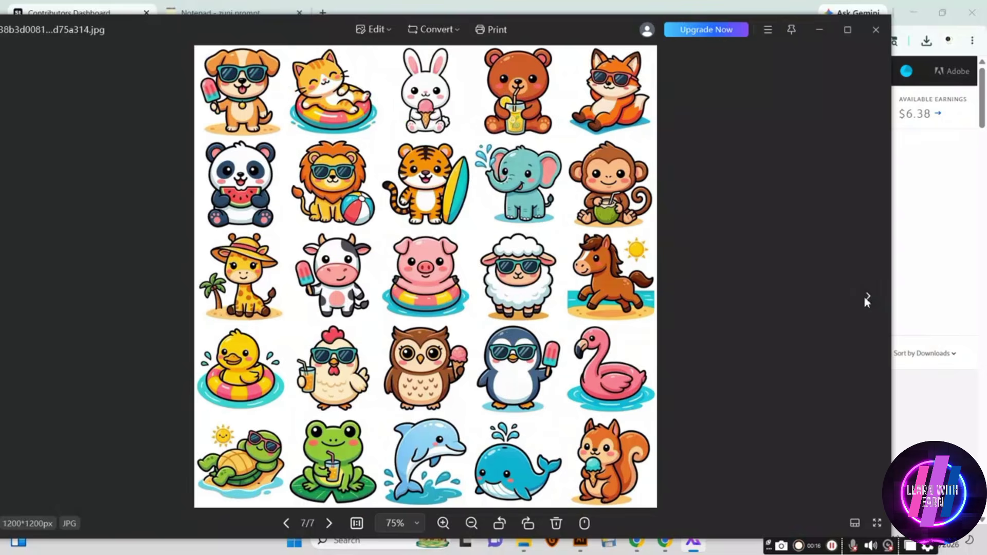
{"action": "left_click", "coordinate": [867, 298]}
{"action": "left_click", "coordinate": [868, 298]}
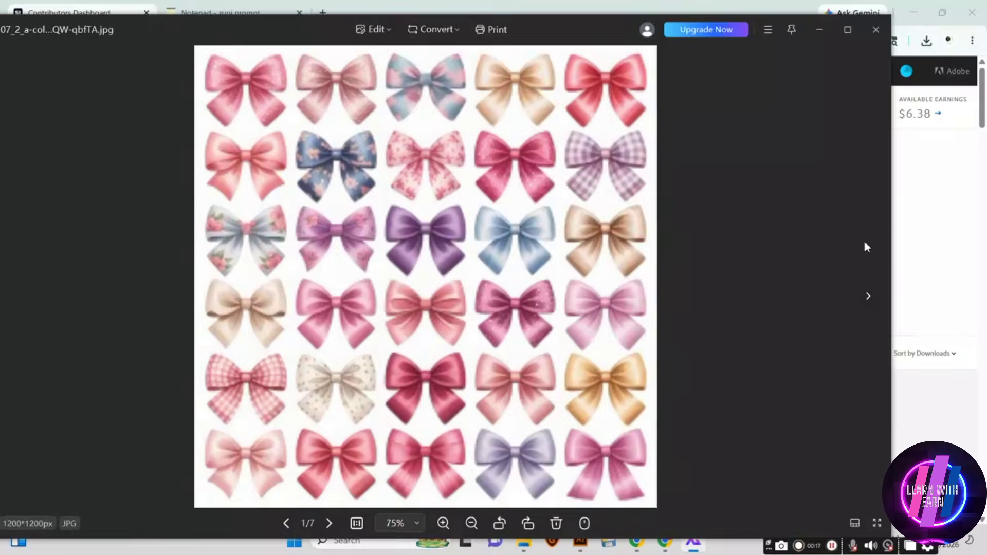
{"action": "left_click", "coordinate": [880, 33]}
{"action": "left_click", "coordinate": [679, 470]}
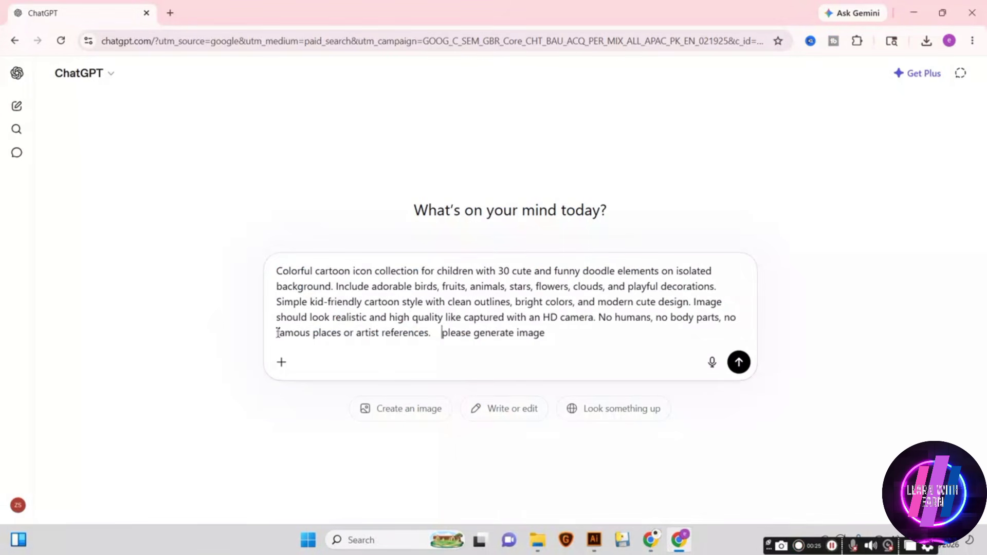
Add a period after 'please generate image' at the end of the icon collection prompt.
{"action": "key", "text": "End"}
{"action": "type", "text": "."}
Search Google for 'ideogram' in a new tab, then go back to the ChatGPT tab.
{"action": "left_click", "coordinate": [172, 16]}
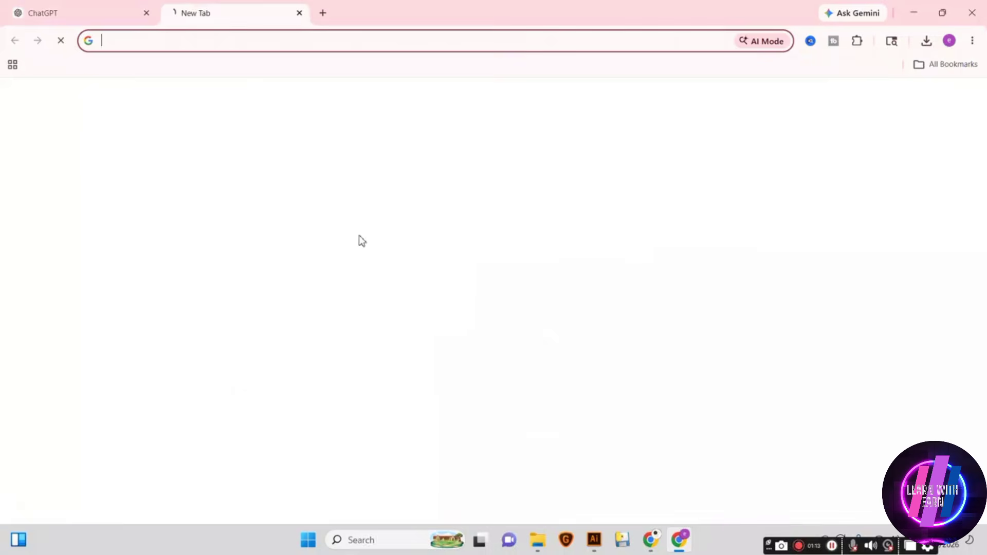
{"action": "left_click", "coordinate": [367, 263]}
{"action": "type", "text": "i"}
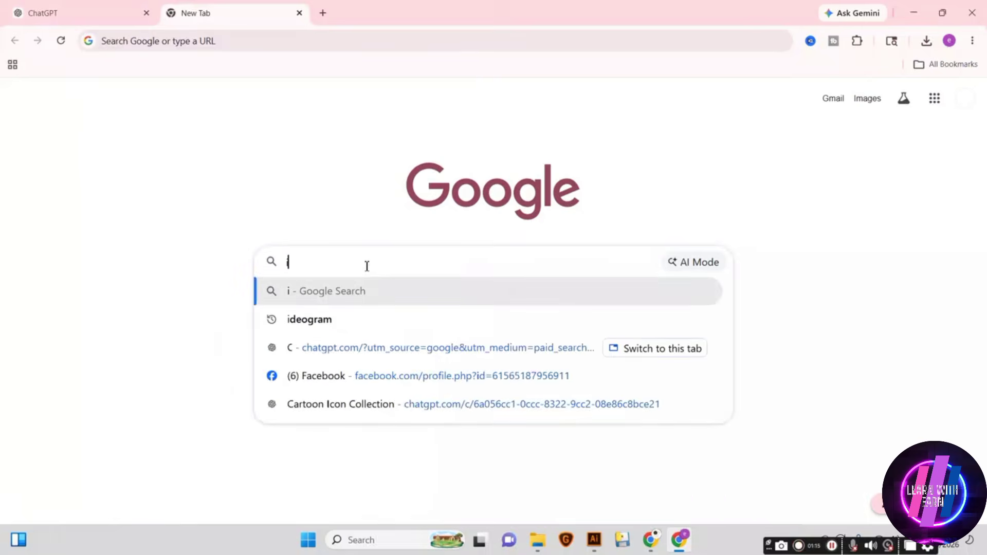
{"action": "type", "text": "degram"}
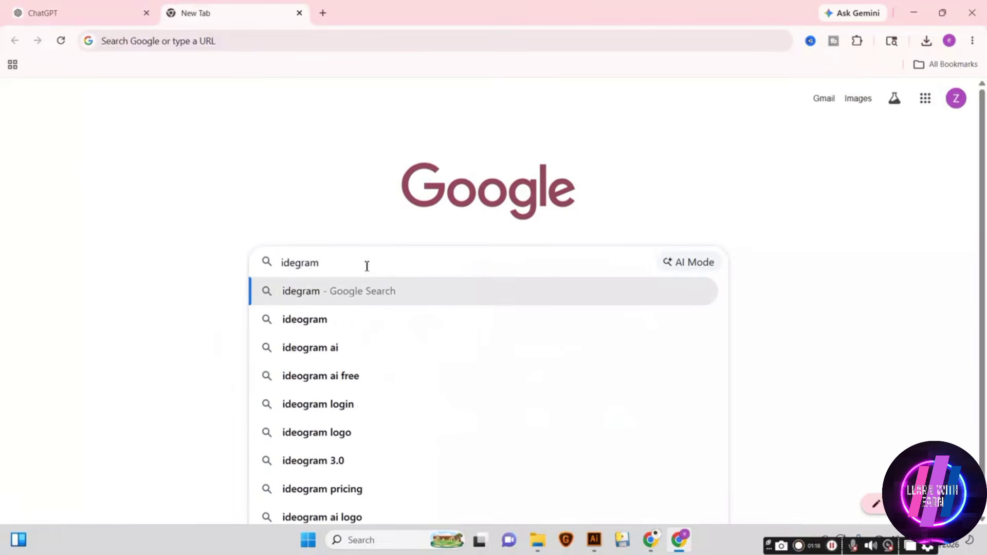
{"action": "left_click", "coordinate": [354, 327]}
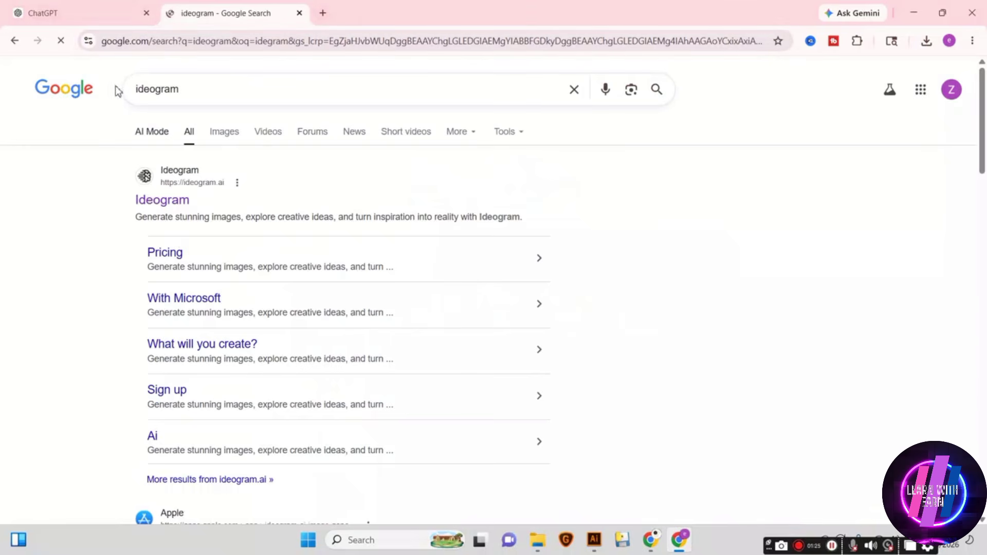
{"action": "left_click", "coordinate": [72, 3]}
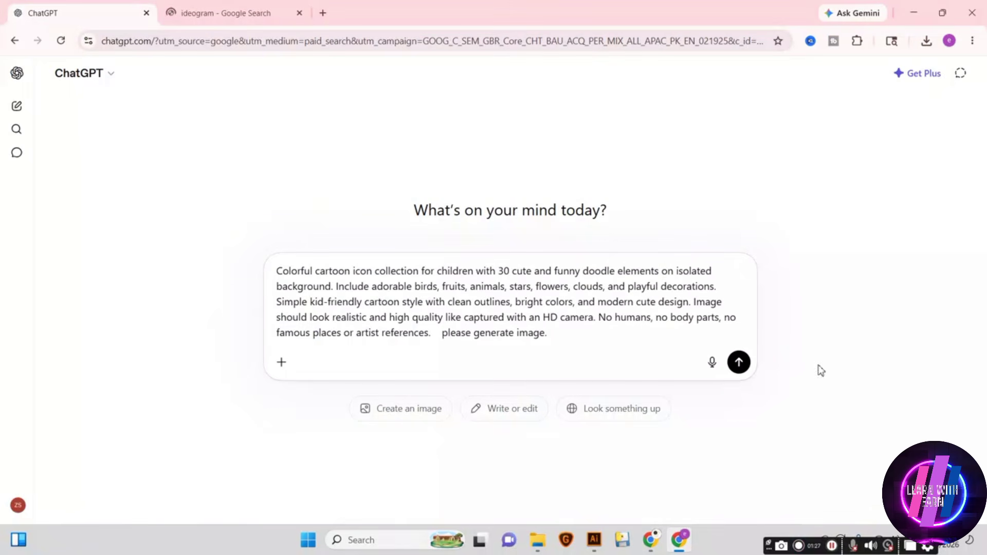
Send the 30-icon cartoon collection prompt and review the generated icon sheet.
{"action": "left_click", "coordinate": [739, 362]}
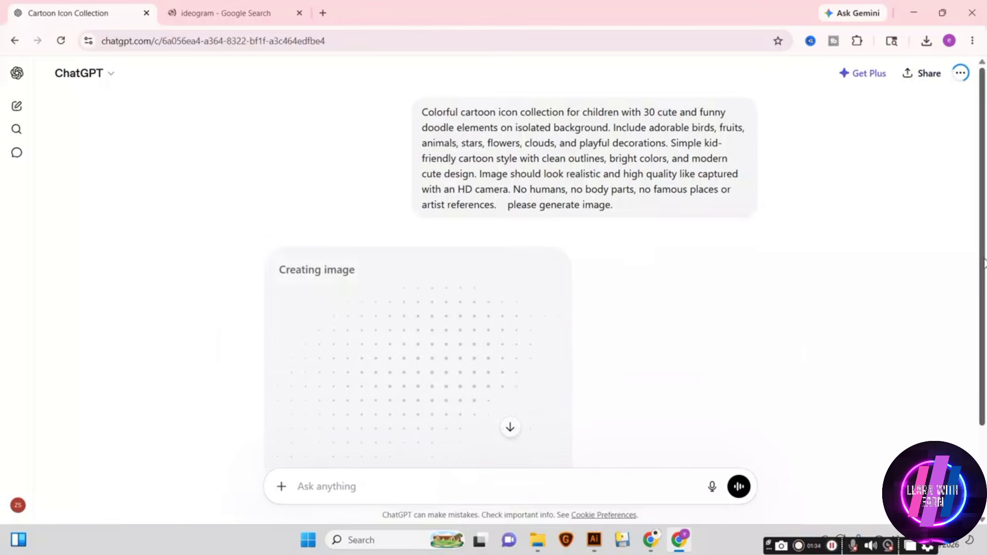
{"action": "scroll", "coordinate": [807, 451], "scroll_direction": "down", "scroll_amount": 2}
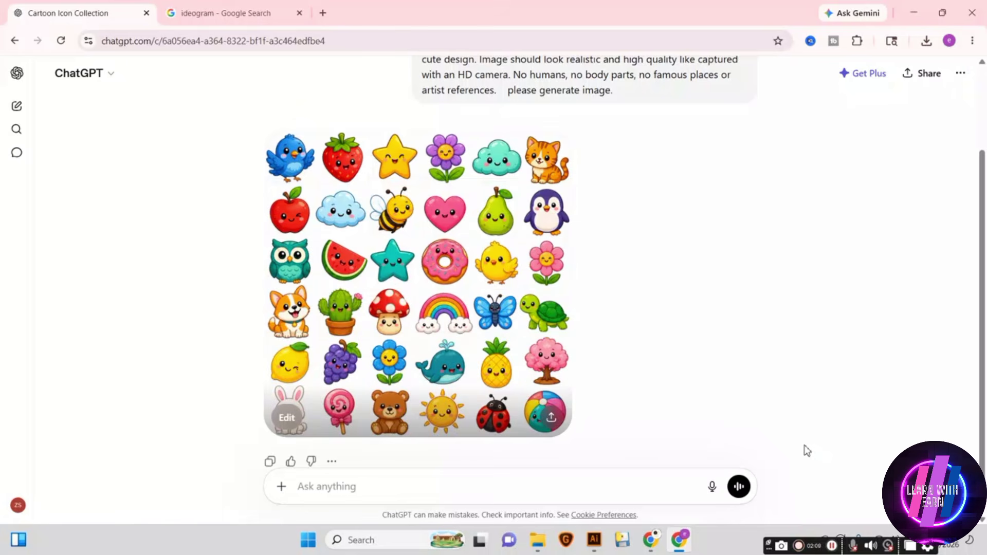
{"action": "scroll", "coordinate": [496, 329], "scroll_direction": "up", "scroll_amount": 3}
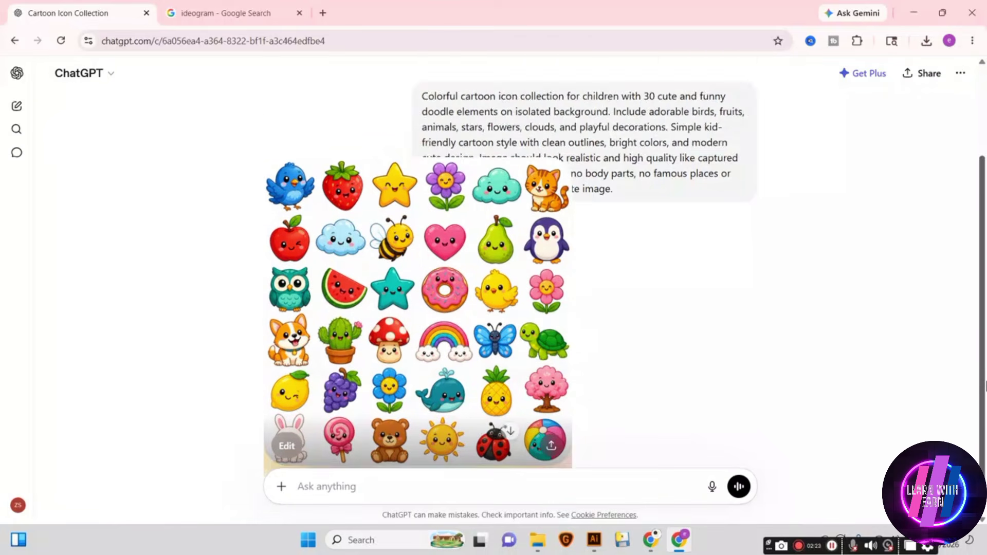
{"action": "scroll", "coordinate": [496, 329], "scroll_direction": "down", "scroll_amount": 3}
{"action": "scroll", "coordinate": [965, 103], "scroll_direction": "up", "scroll_amount": 3}
Ask ChatGPT to 'generate another like this'.
{"action": "scroll", "coordinate": [510, 427], "scroll_direction": "down", "scroll_amount": 3}
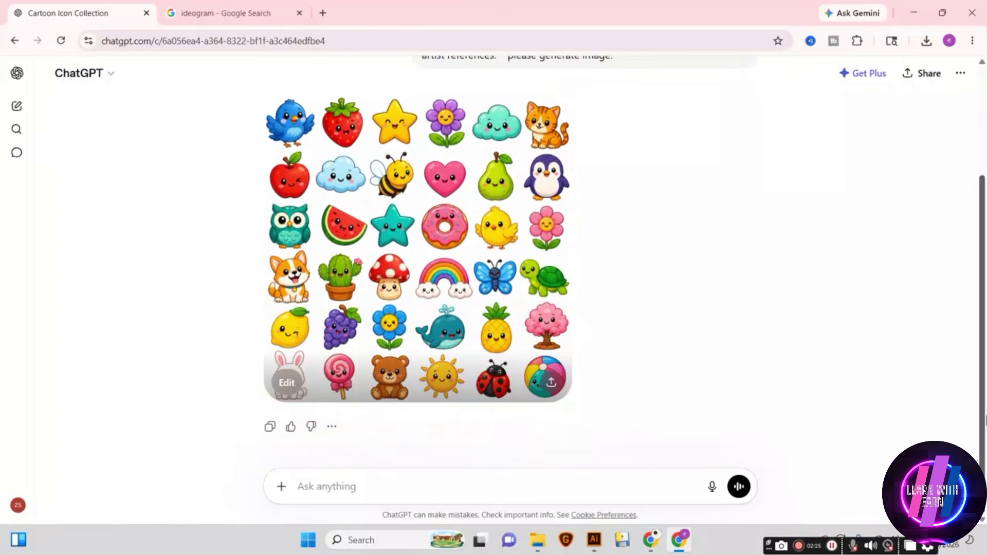
{"action": "type", "text": "g"}
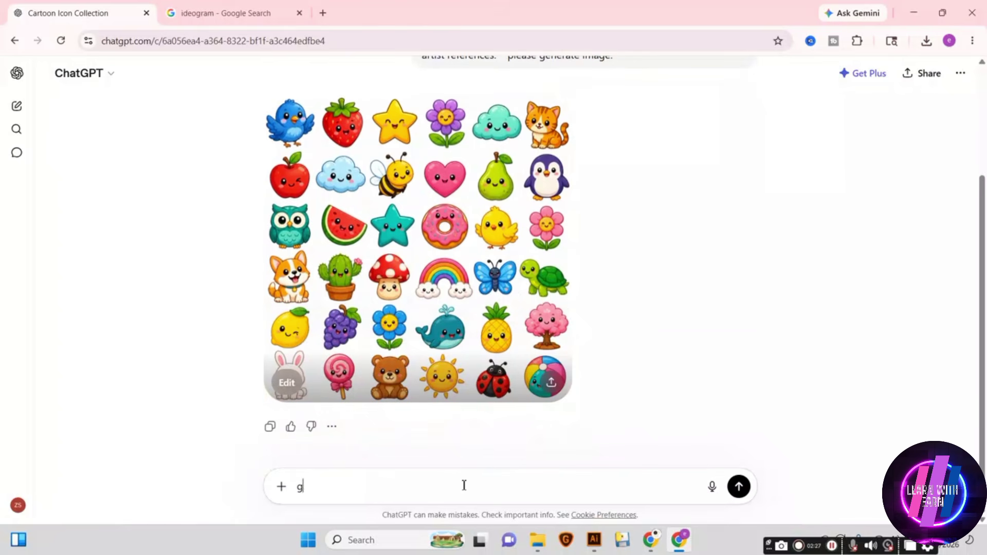
{"action": "type", "text": "enerate another like"}
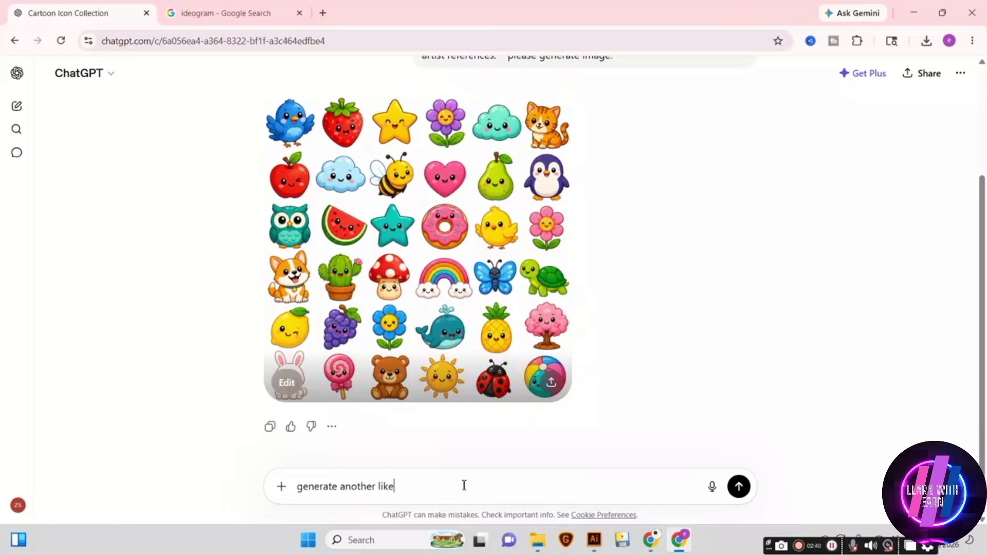
{"action": "type", "text": " this"}
{"action": "key", "text": "Return"}
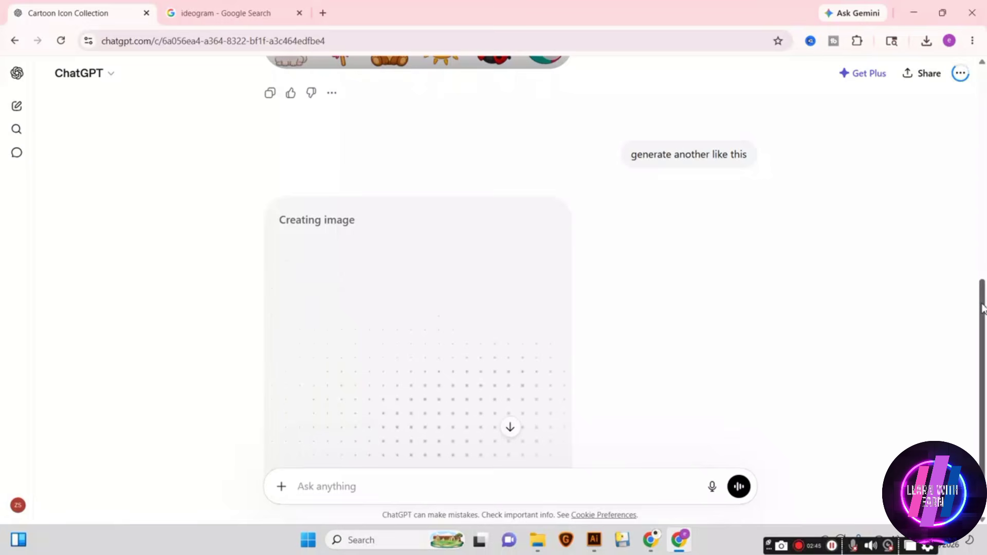
Open the first cartoon icon sheet in full view and download it as a PNG.
{"action": "left_click_drag", "start_coordinate": [982, 307], "coordinate": [985, 178]}
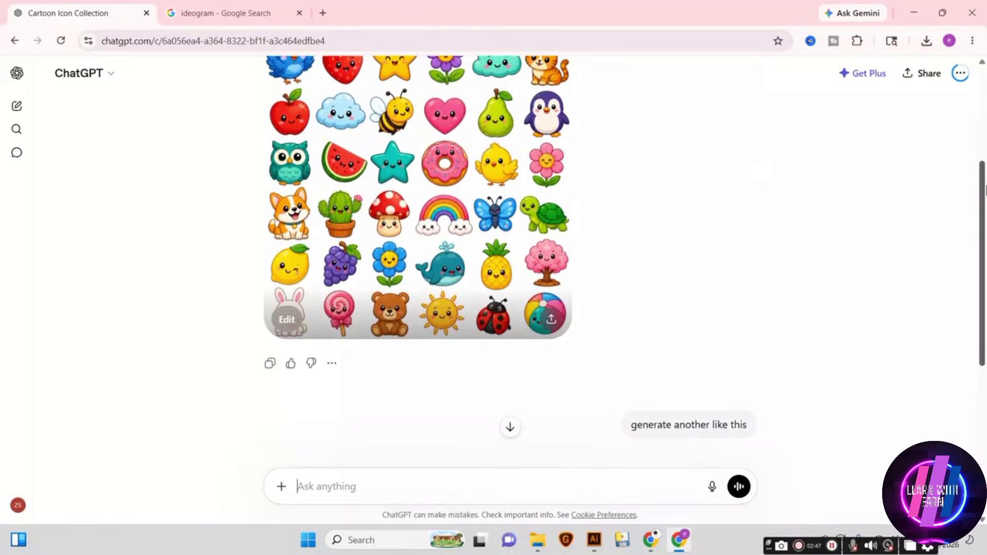
{"action": "left_click", "coordinate": [452, 199]}
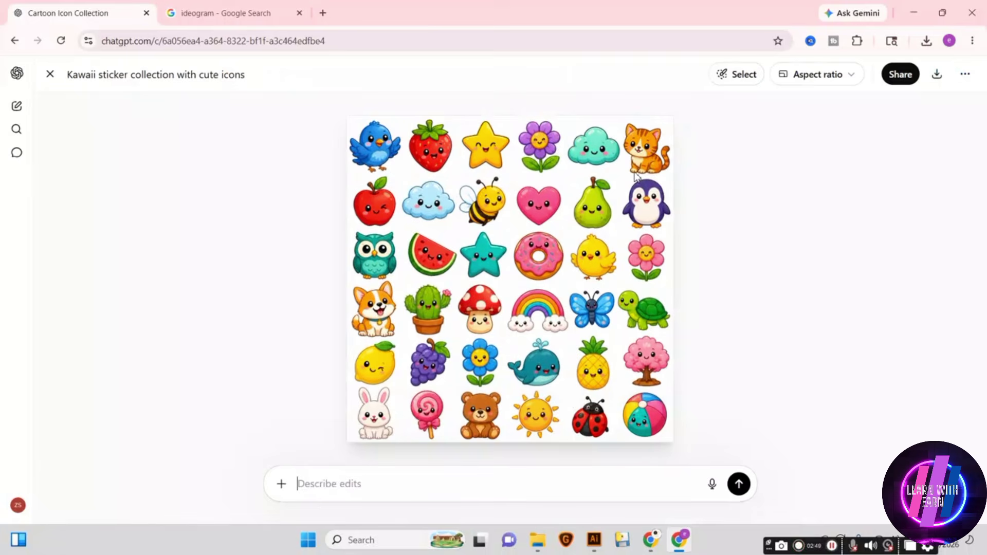
{"action": "left_click", "coordinate": [937, 79]}
{"action": "left_click", "coordinate": [50, 75]}
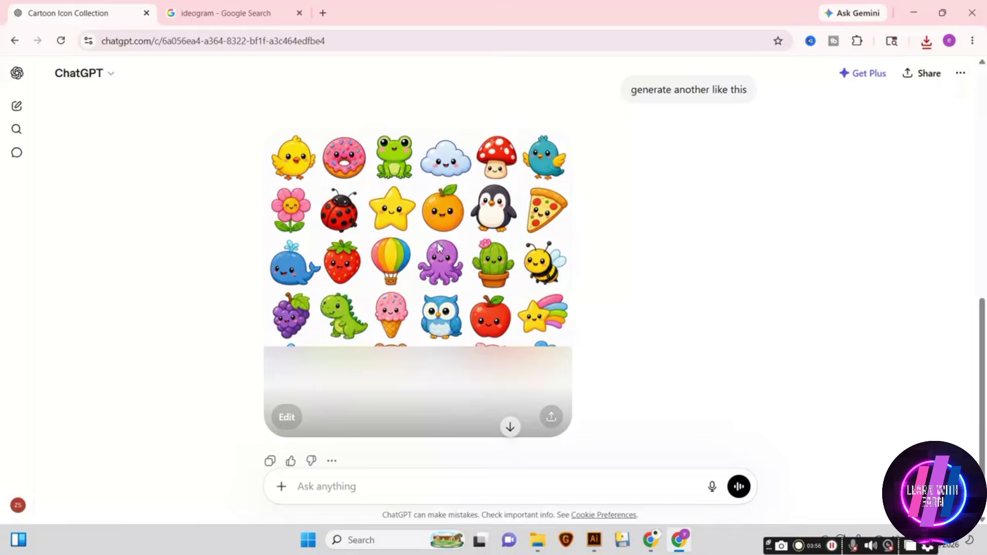
Compare the new sticker sheets and download the Kawaii sticker collection image.
{"action": "left_click", "coordinate": [438, 247]}
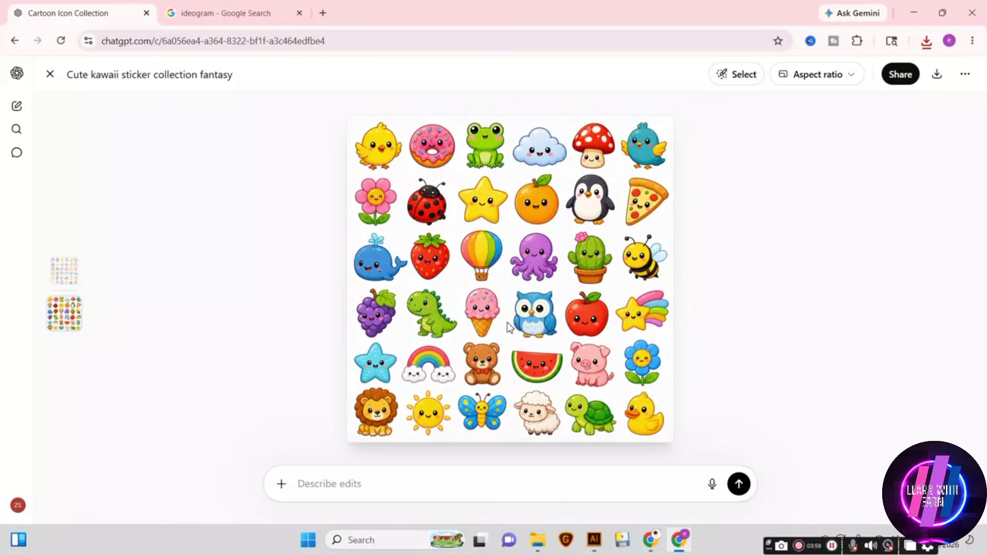
{"action": "left_click", "coordinate": [70, 278]}
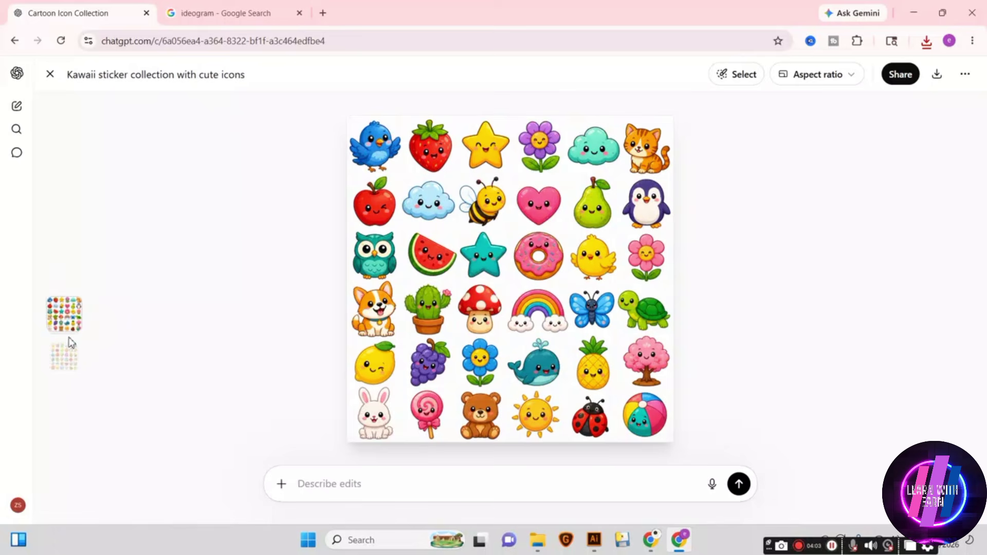
{"action": "left_click", "coordinate": [63, 364]}
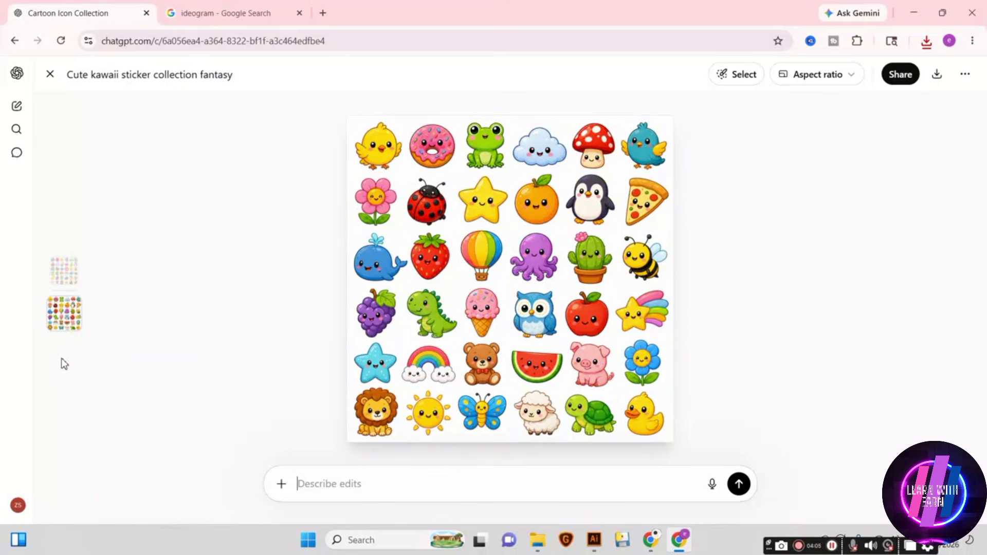
{"action": "left_click", "coordinate": [62, 281]}
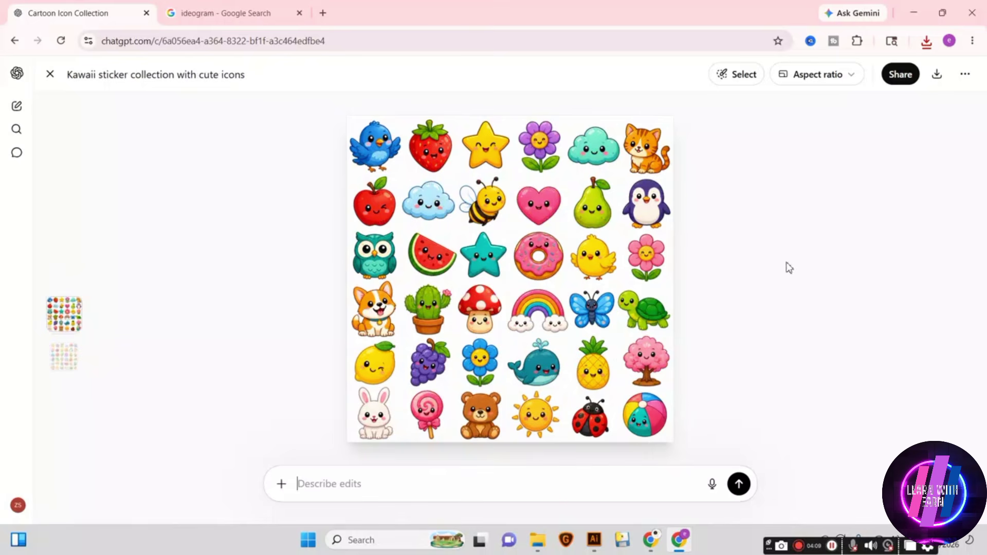
{"action": "left_click", "coordinate": [939, 77]}
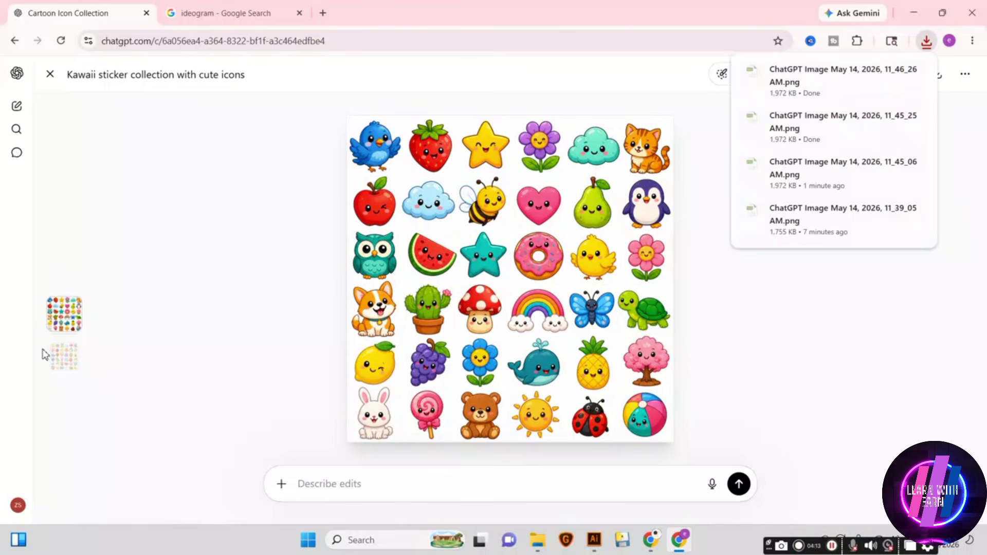
{"action": "left_click", "coordinate": [63, 354]}
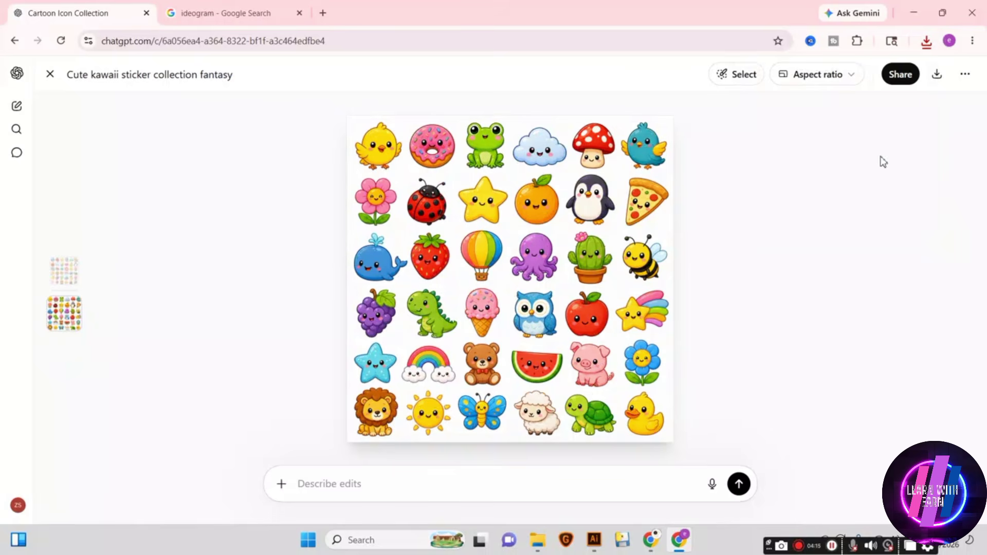
Switch to Illustrator and create a new 2560 × 2560 px document via File > New.
{"action": "mouse_move", "coordinate": [593, 539]}
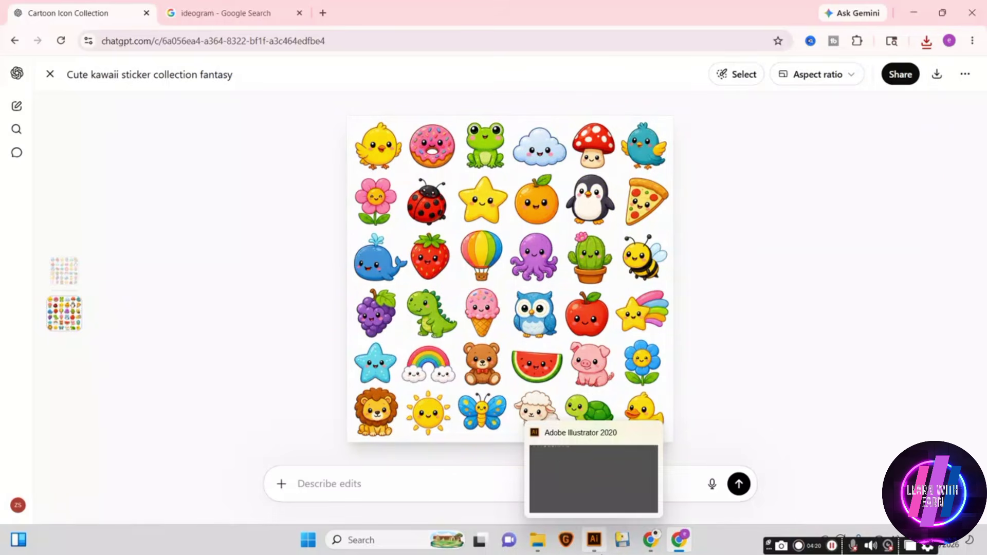
{"action": "left_click", "coordinate": [556, 461]}
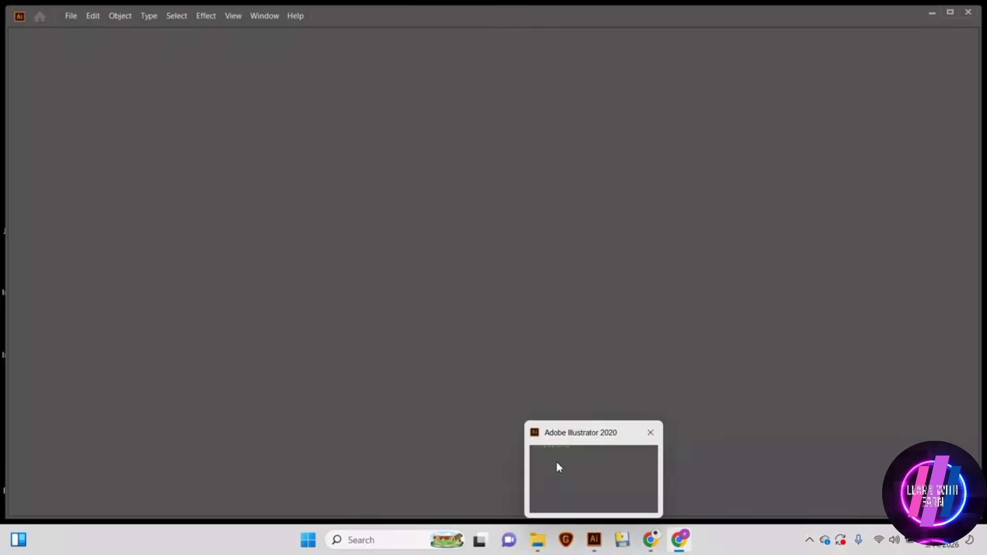
{"action": "left_click", "coordinate": [70, 16]}
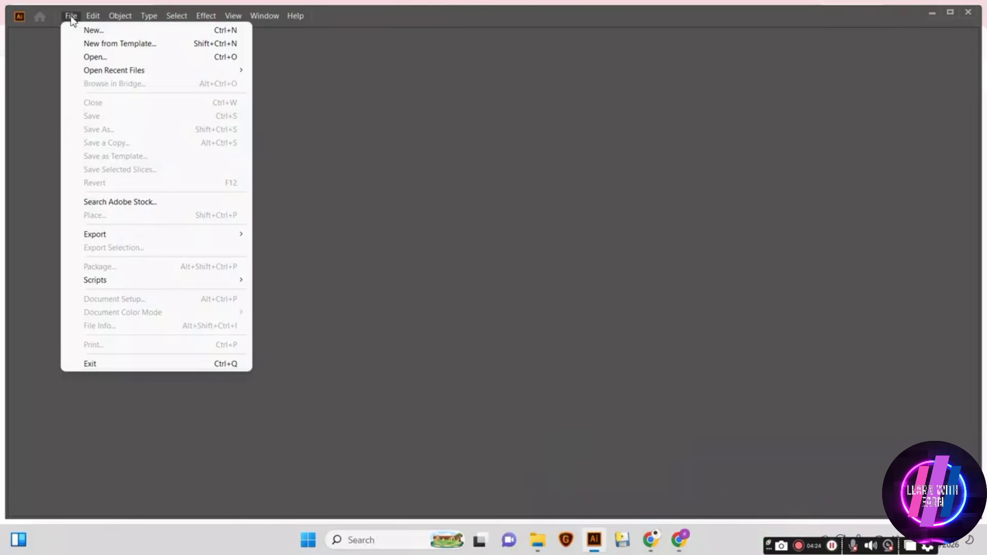
{"action": "left_click", "coordinate": [123, 32]}
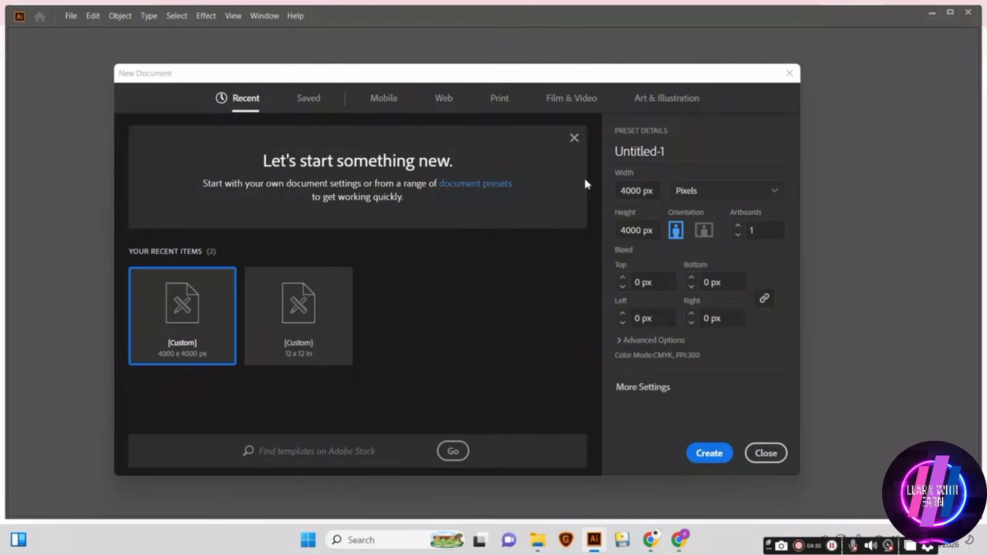
{"action": "type", "text": "2560"}
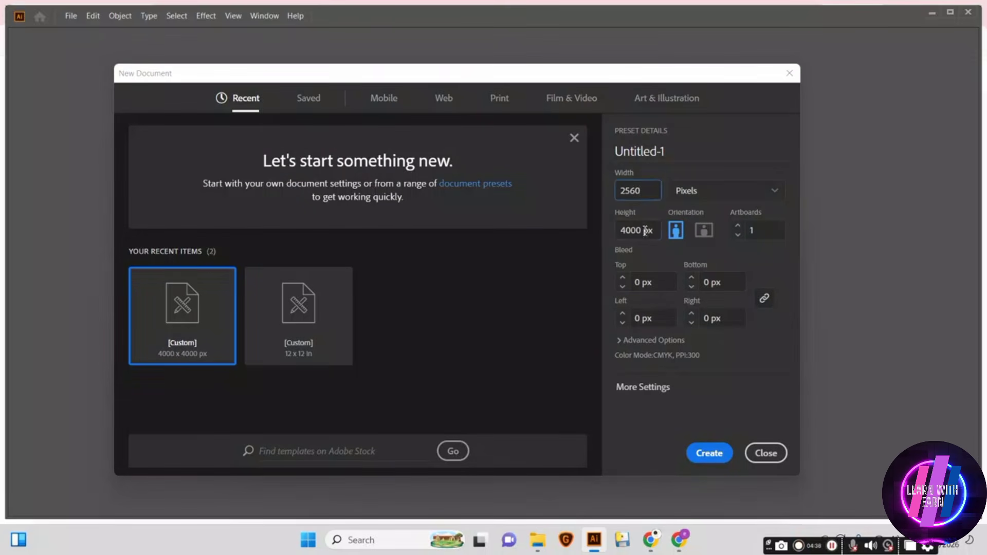
{"action": "key", "text": "Tab"}
{"action": "type", "text": "2560"}
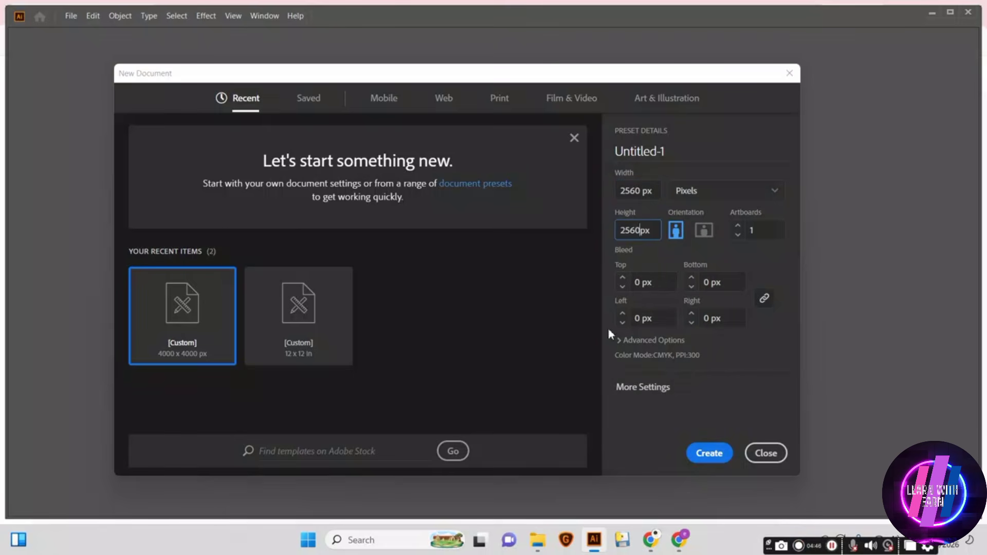
{"action": "left_click", "coordinate": [622, 340]}
{"action": "left_click", "coordinate": [710, 454]}
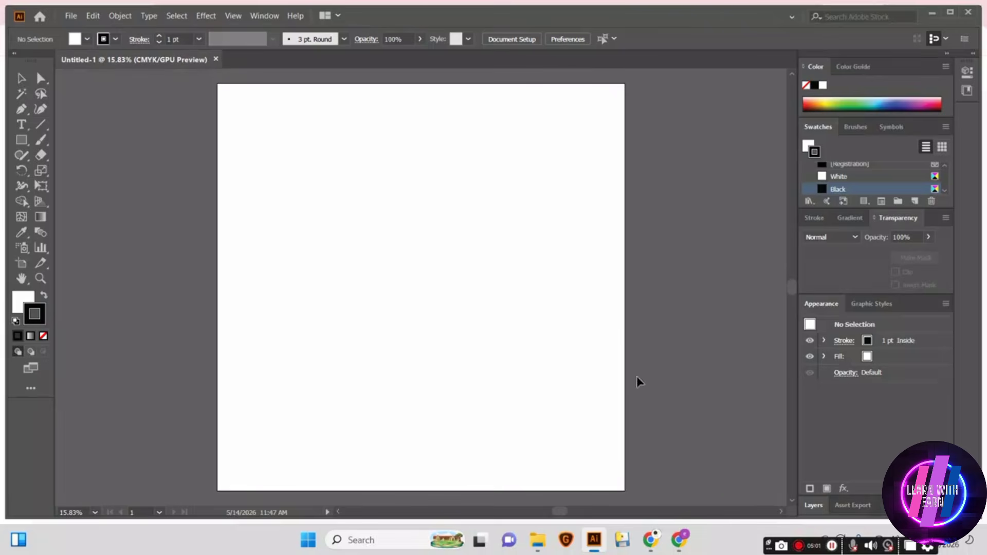
Open the ChatGPT sticker sheet PNG in Illustrator and zoom out to see it.
{"action": "left_click", "coordinate": [71, 17]}
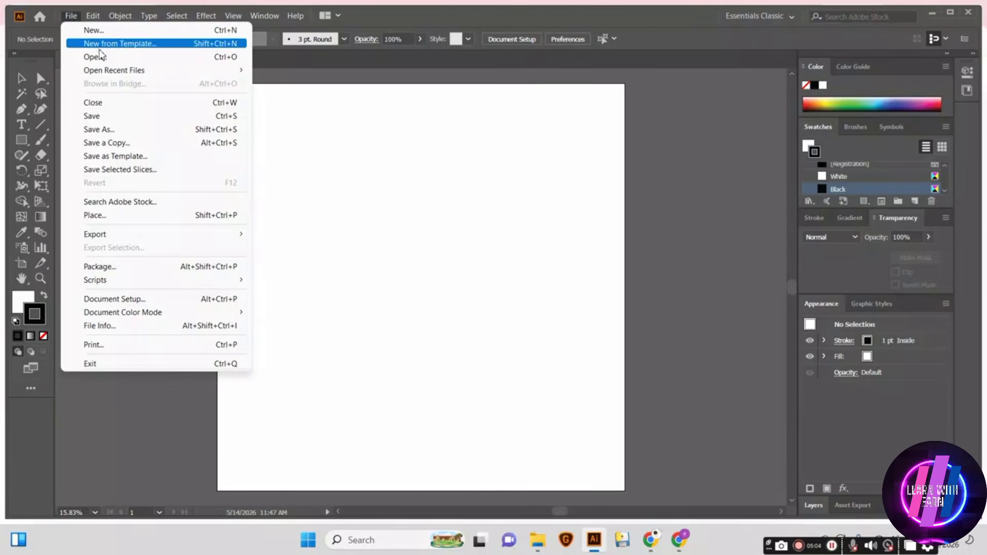
{"action": "left_click", "coordinate": [101, 57]}
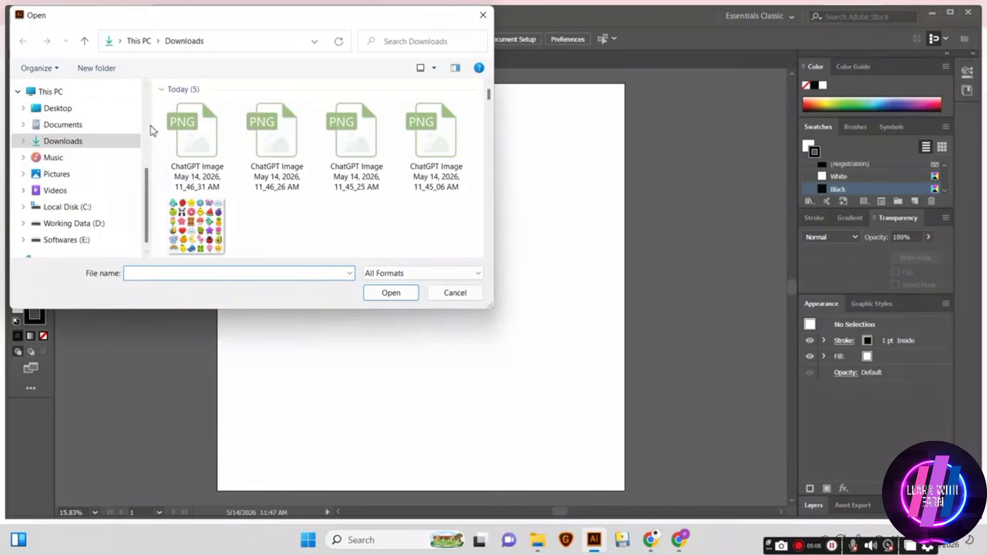
{"action": "double_click", "coordinate": [207, 150]}
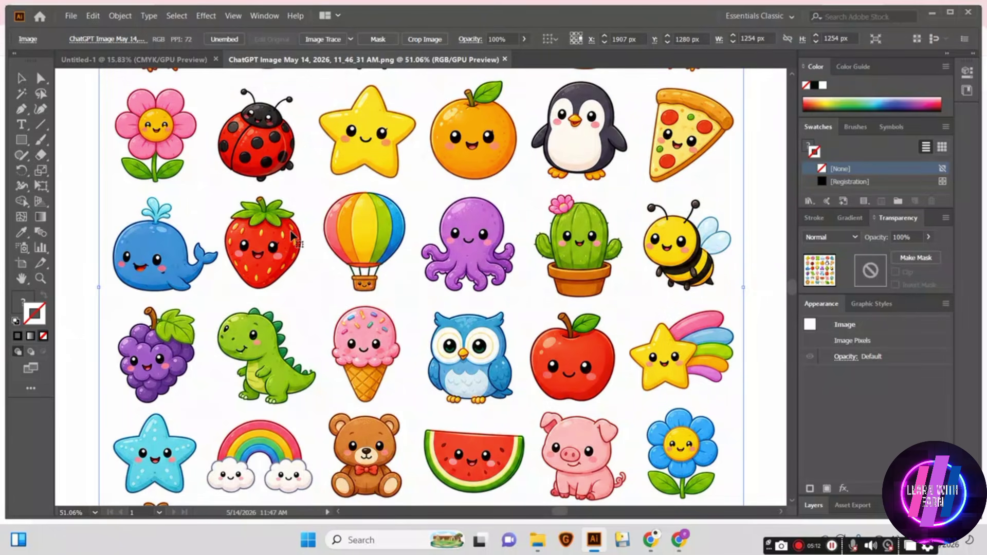
{"action": "key", "text": "ctrl+minus"}
{"action": "key", "text": "ctrl+minus"}
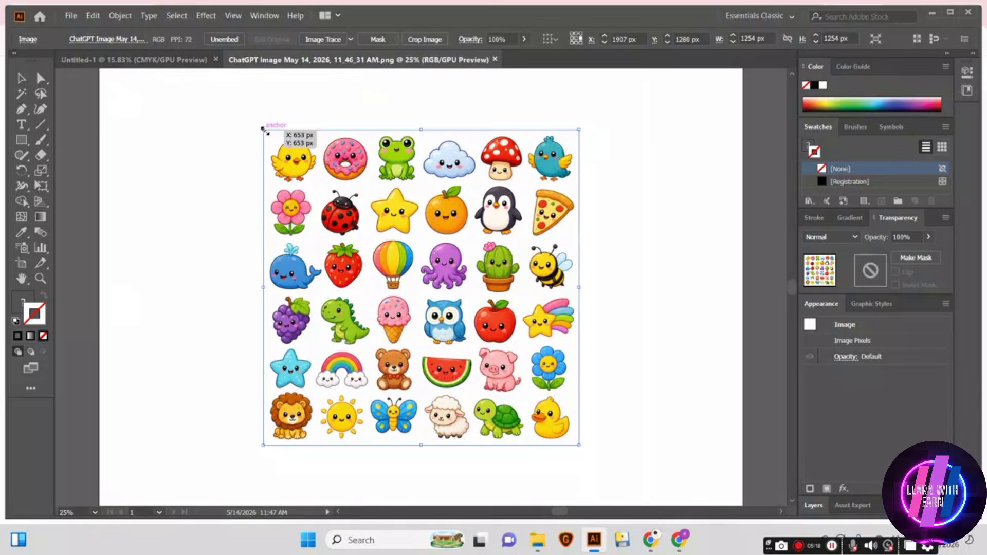
Stretch the image to about 2275 × 2435 px so it fills and centres on the artboard.
{"action": "left_click_drag", "start_coordinate": [264, 131], "coordinate": [138, 91]}
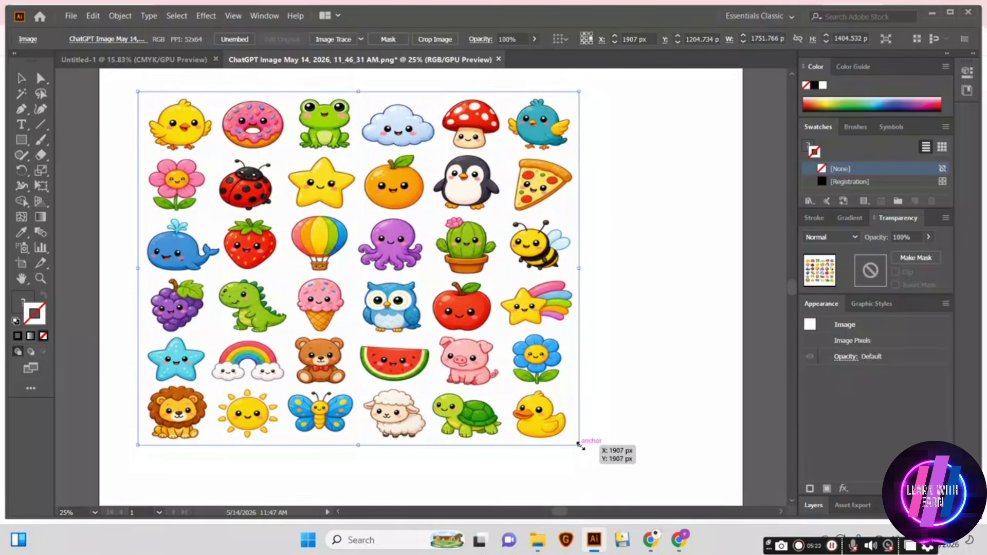
{"action": "left_click_drag", "start_coordinate": [581, 446], "coordinate": [711, 499]}
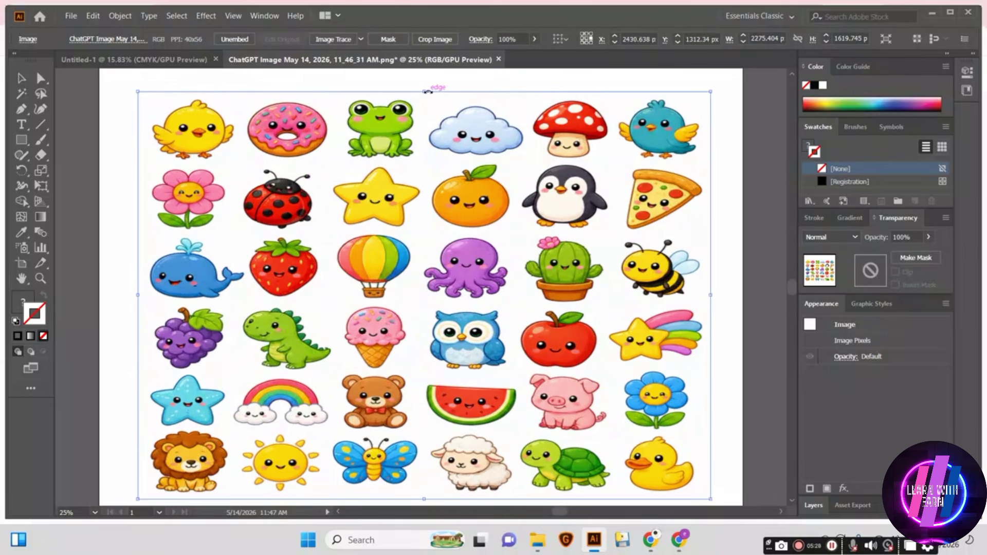
{"action": "left_click_drag", "start_coordinate": [427, 92], "coordinate": [429, 155]}
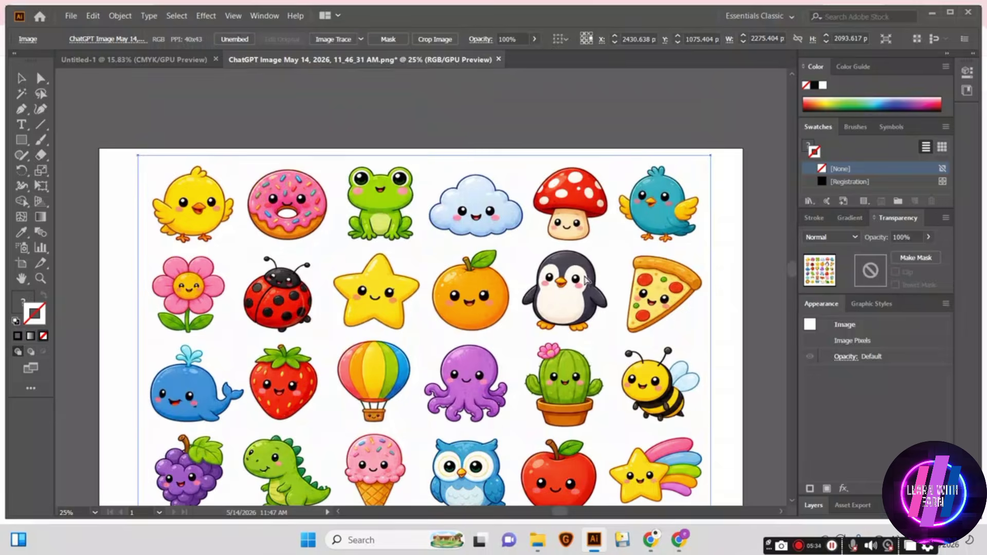
{"action": "key", "text": "ctrl+minus"}
{"action": "left_click_drag", "start_coordinate": [421, 412], "coordinate": [421, 461]}
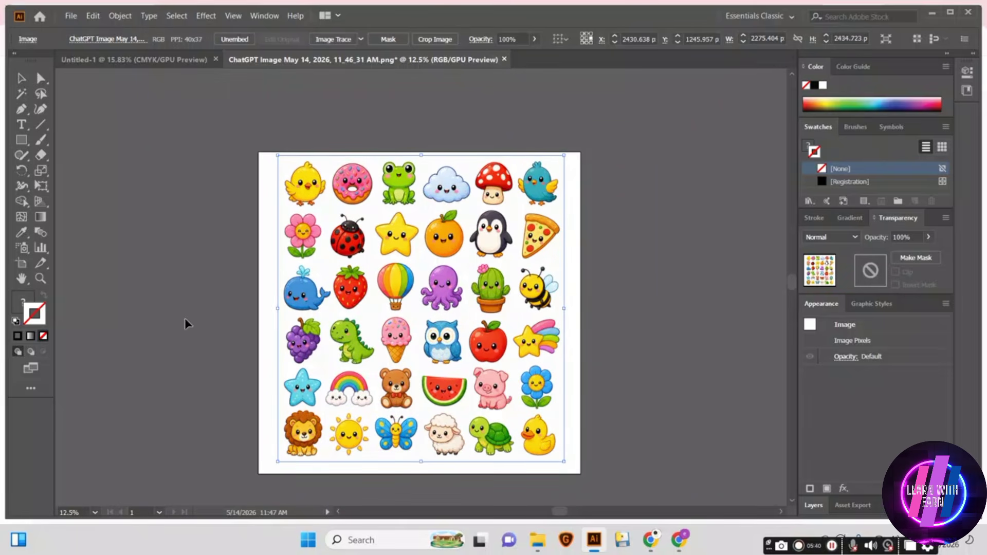
{"action": "left_click", "coordinate": [191, 321]}
{"action": "left_click", "coordinate": [452, 281]}
{"action": "left_click_drag", "start_coordinate": [452, 280], "coordinate": [447, 284]}
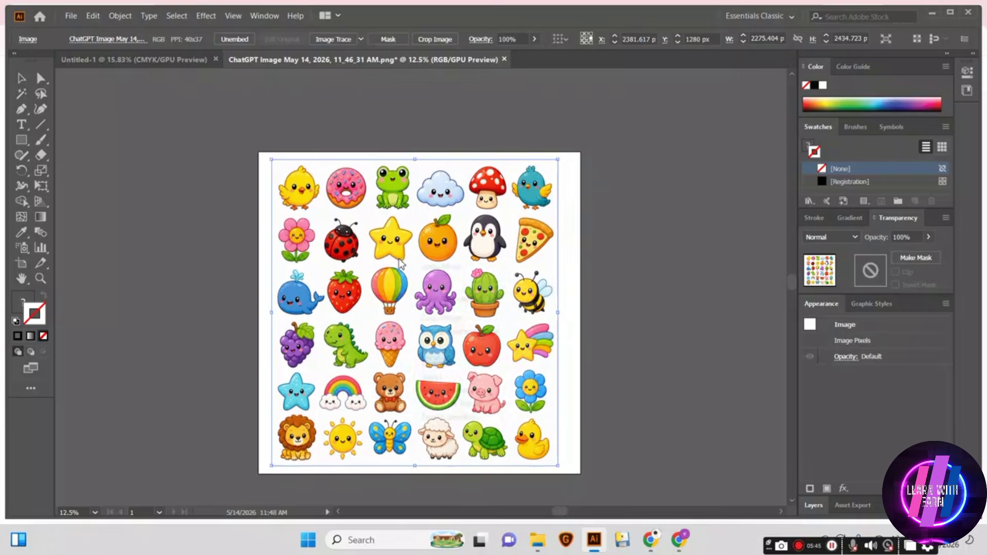
{"action": "right_click", "coordinate": [399, 263]}
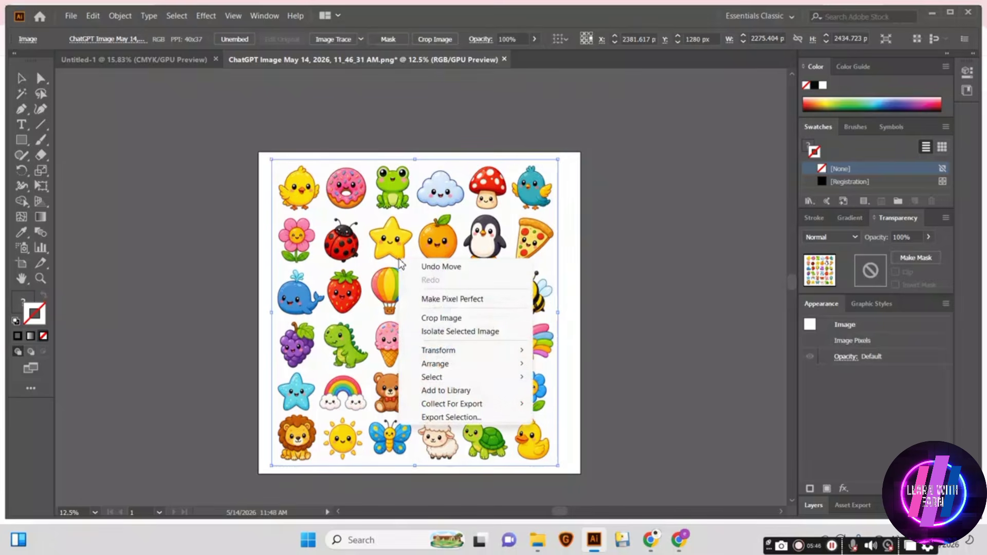
{"action": "left_click", "coordinate": [159, 185]}
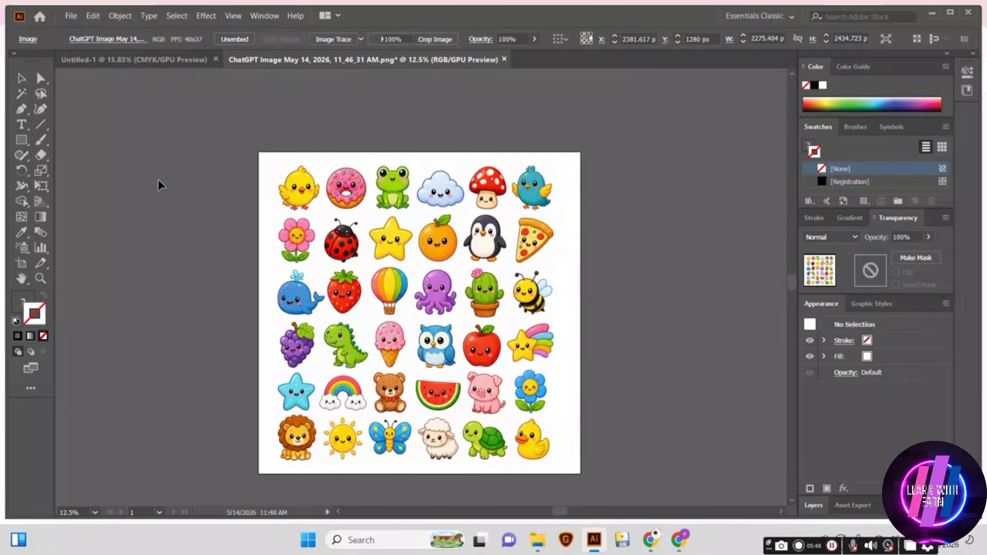
Trace the selected sticker sheet with the Low Fidelity Photo Image Trace preset.
{"action": "left_click", "coordinate": [354, 219]}
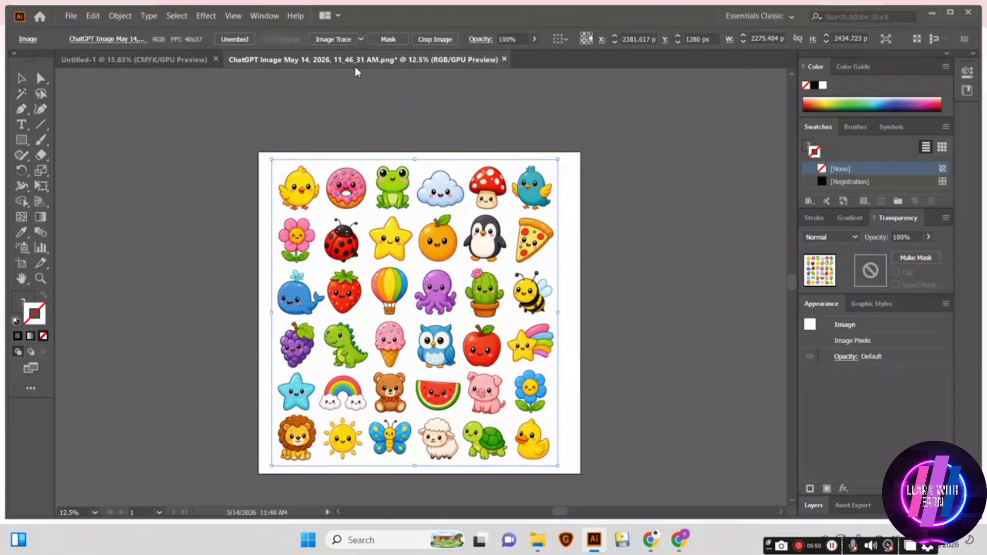
{"action": "left_click", "coordinate": [360, 40]}
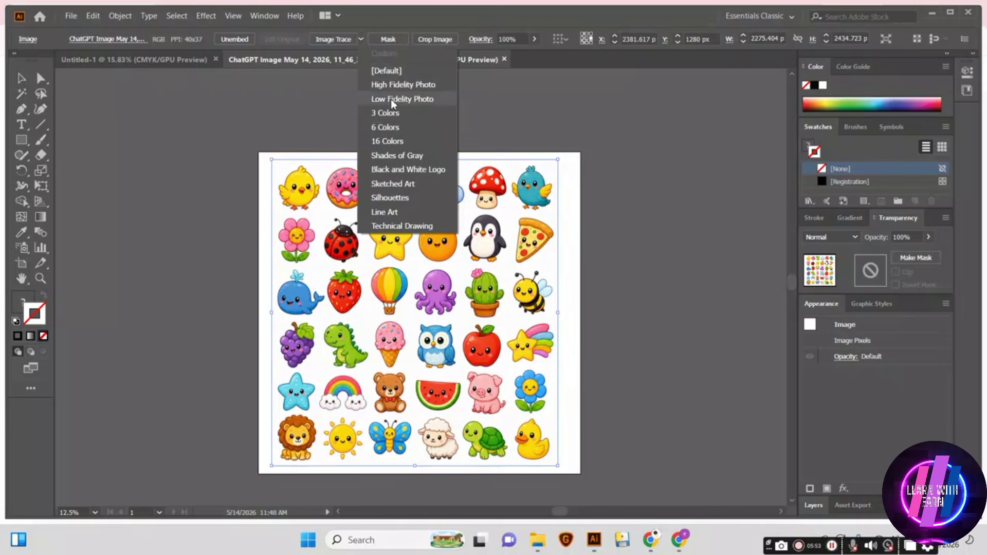
{"action": "left_click", "coordinate": [391, 100]}
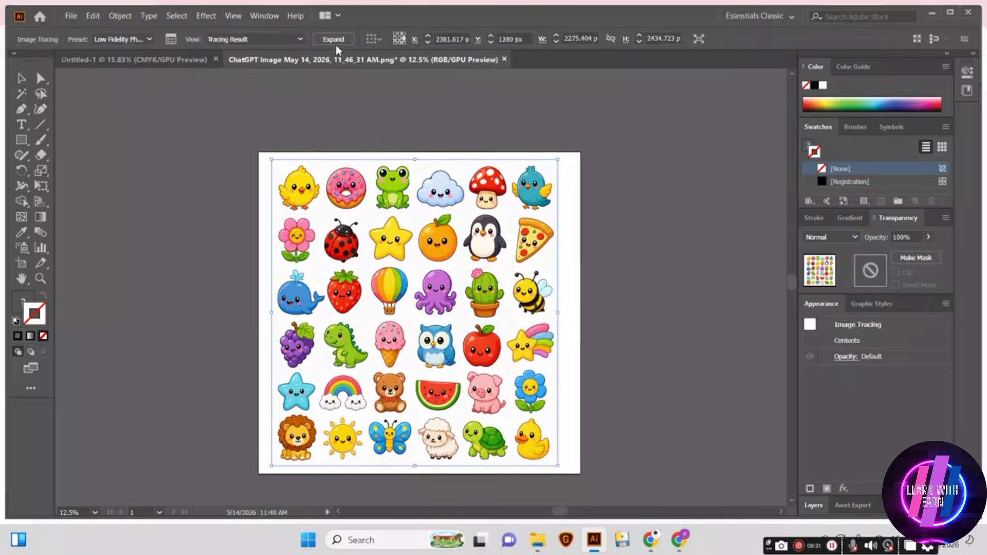
Expand the trace and delete the white background shapes, leaving only the sticker artwork.
{"action": "left_click", "coordinate": [334, 39]}
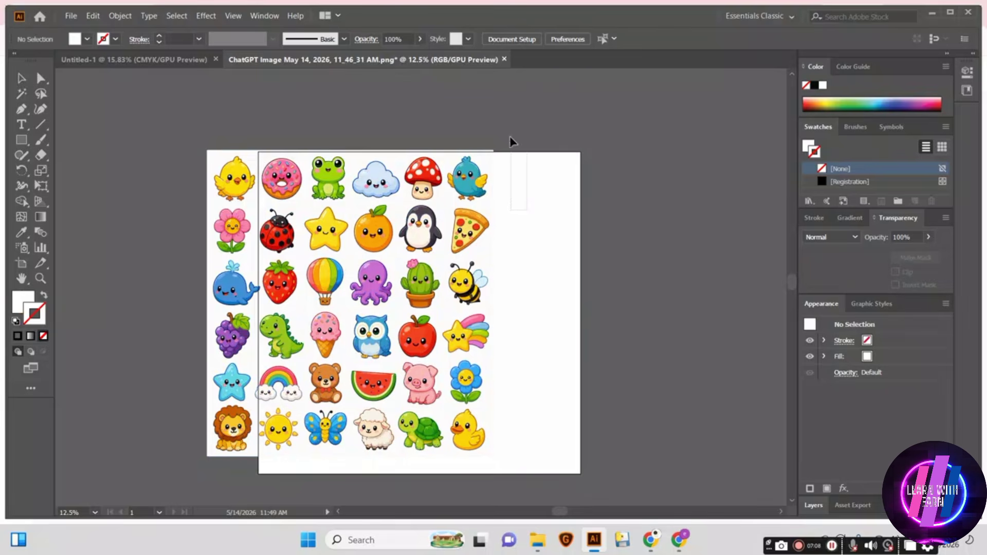
{"action": "left_click", "coordinate": [222, 168]}
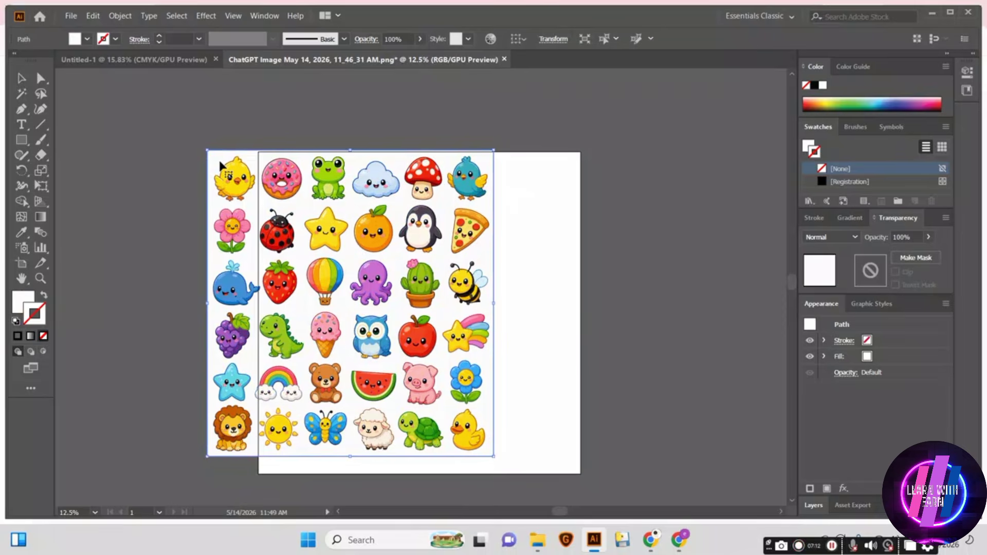
{"action": "key", "text": "Delete"}
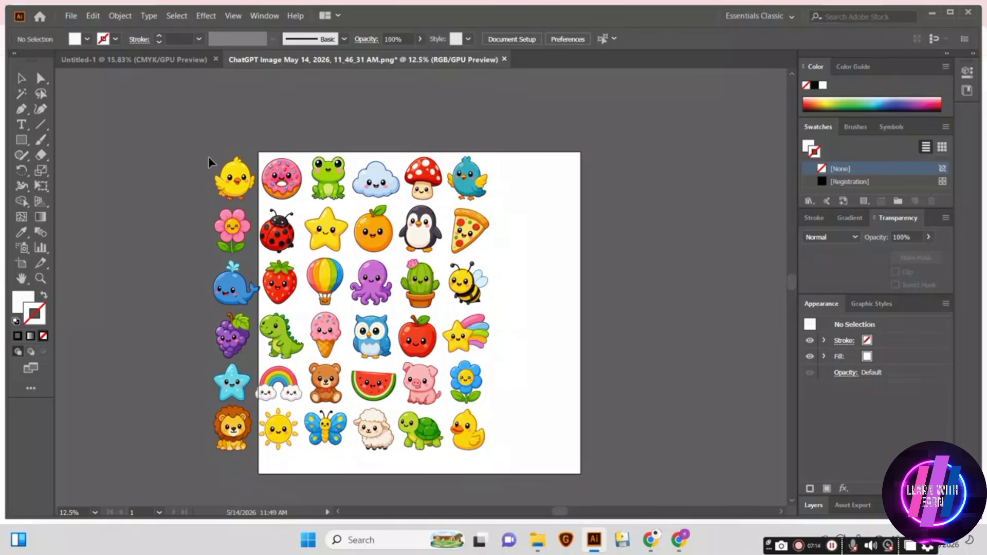
{"action": "left_click", "coordinate": [209, 159]}
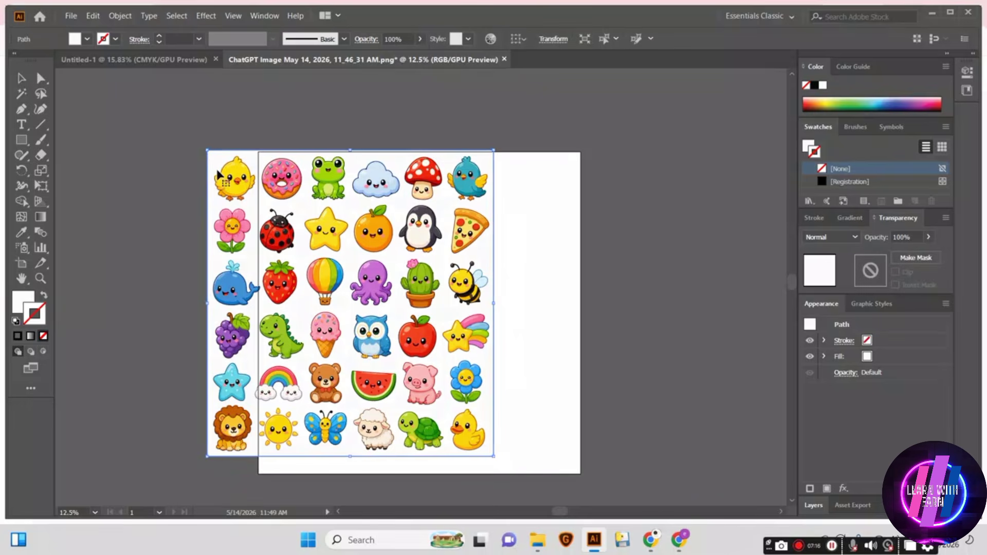
{"action": "left_click_drag", "start_coordinate": [222, 181], "coordinate": [160, 168]}
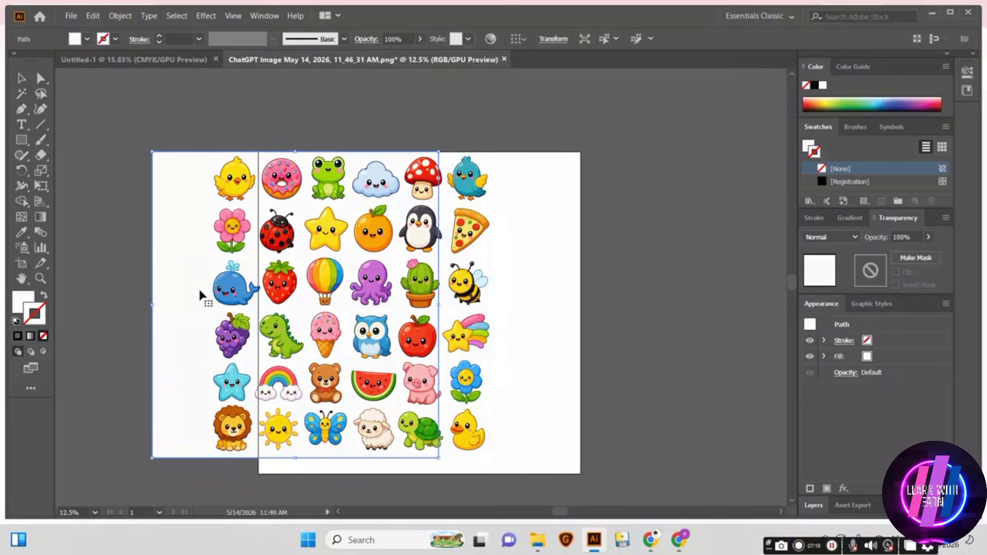
{"action": "key", "text": "Delete"}
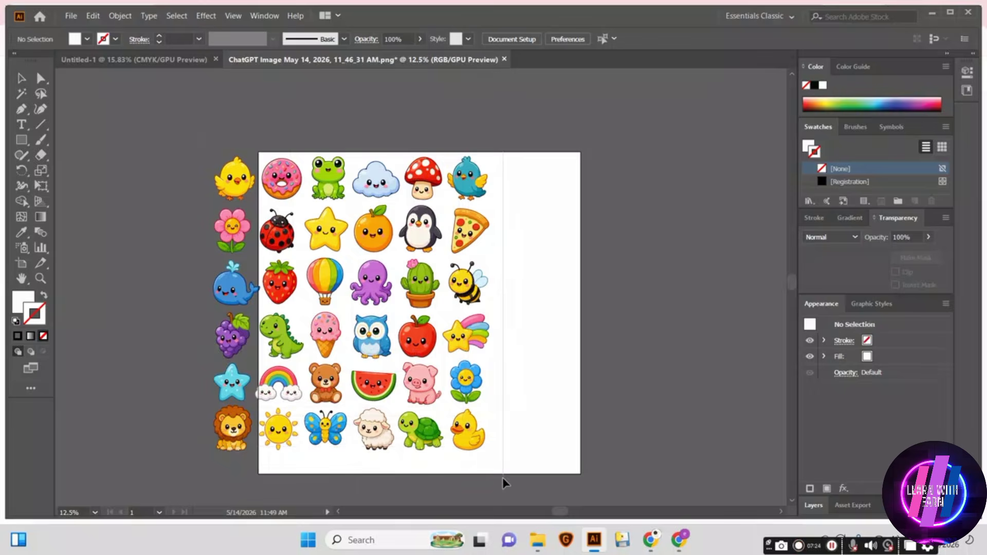
{"action": "key", "text": "ctrl+a"}
Group the traced icons, move them onto the artboard, then ungroup them into separate pieces.
{"action": "right_click", "coordinate": [501, 460]}
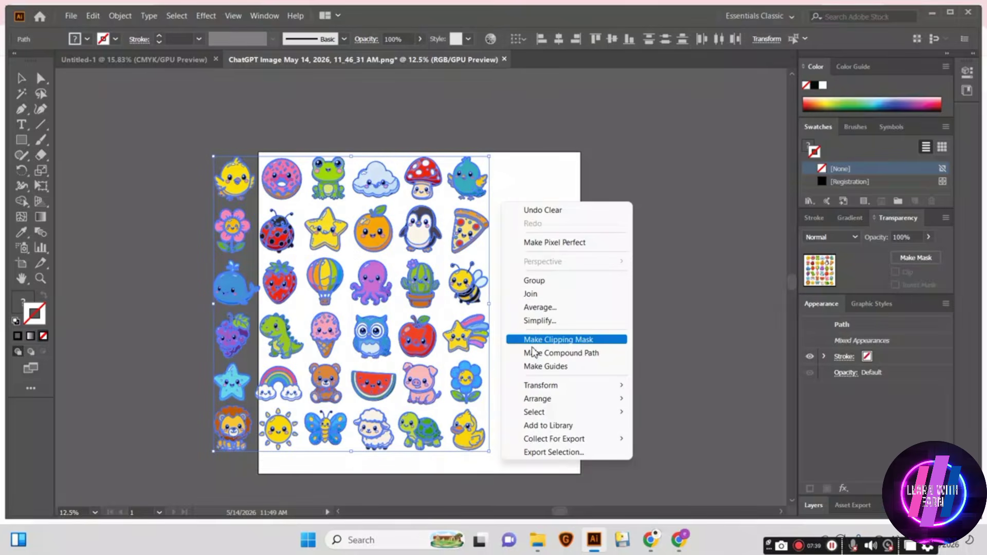
{"action": "left_click", "coordinate": [534, 280]}
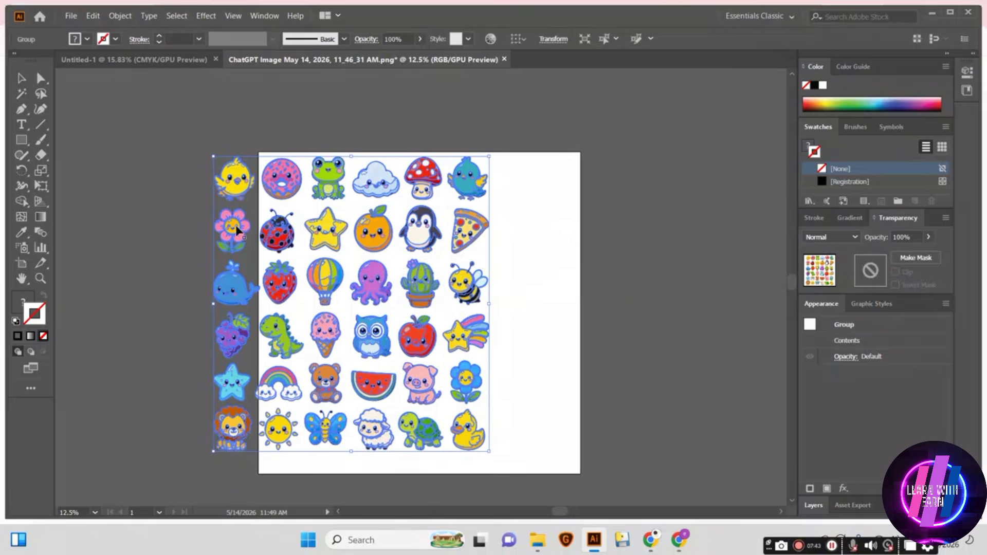
{"action": "left_click", "coordinate": [143, 217]}
{"action": "mouse_move", "coordinate": [296, 247]}
{"action": "left_mouse_down"}
{"action": "mouse_move", "coordinate": [389, 259]}
{"action": "mouse_move", "coordinate": [380, 256]}
{"action": "left_mouse_up"}
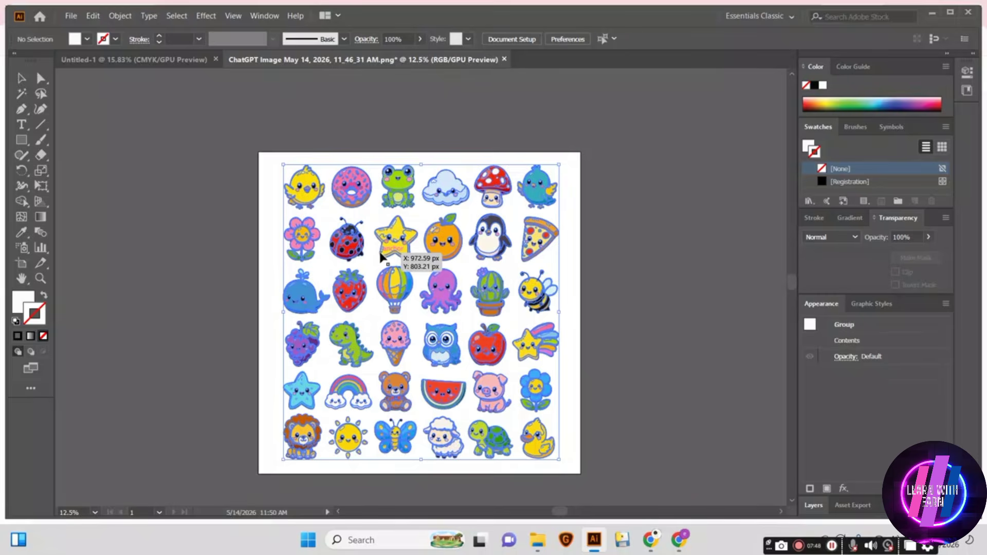
{"action": "right_click", "coordinate": [324, 214]}
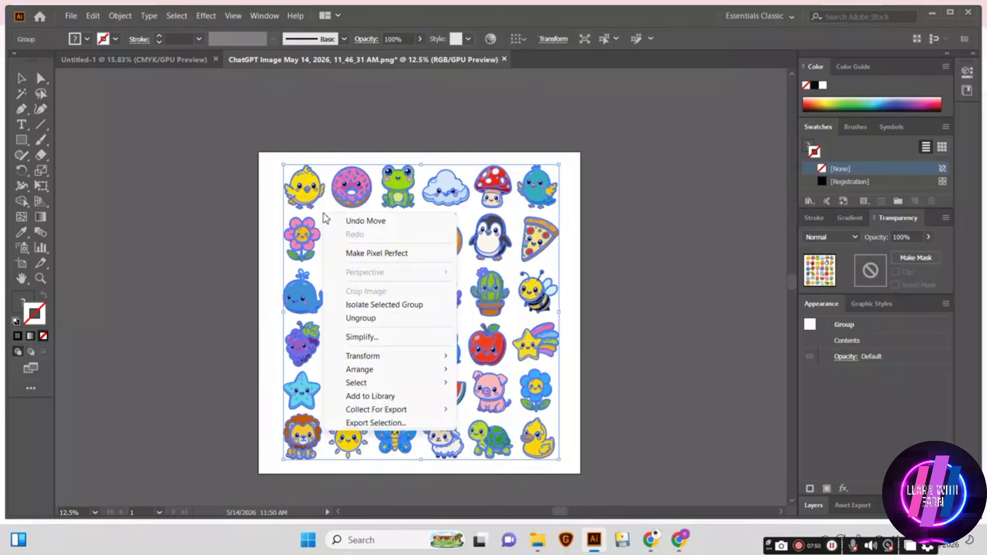
{"action": "left_click", "coordinate": [361, 318]}
{"action": "left_click", "coordinate": [190, 204]}
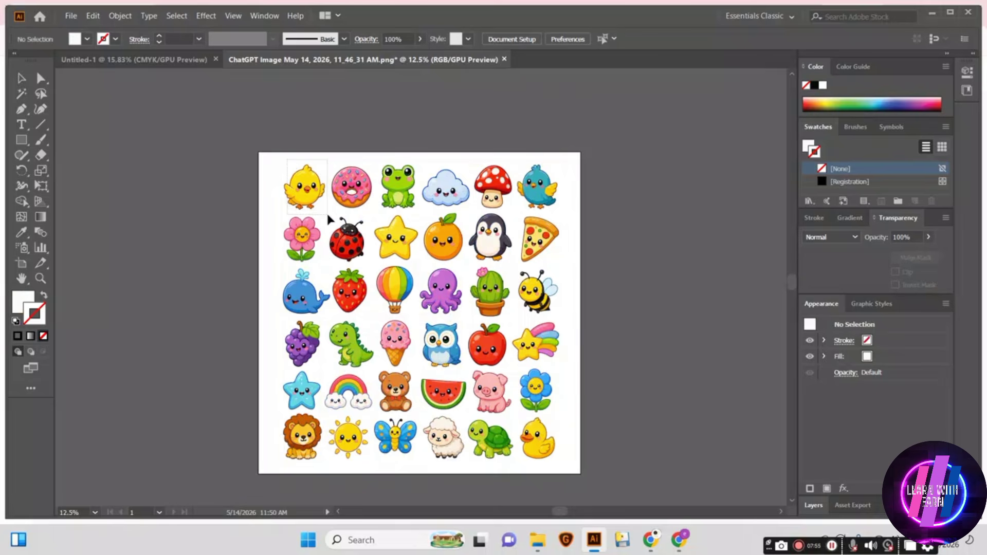
Delete the watermelon and sun icons from the sheet.
{"action": "left_click", "coordinate": [316, 201]}
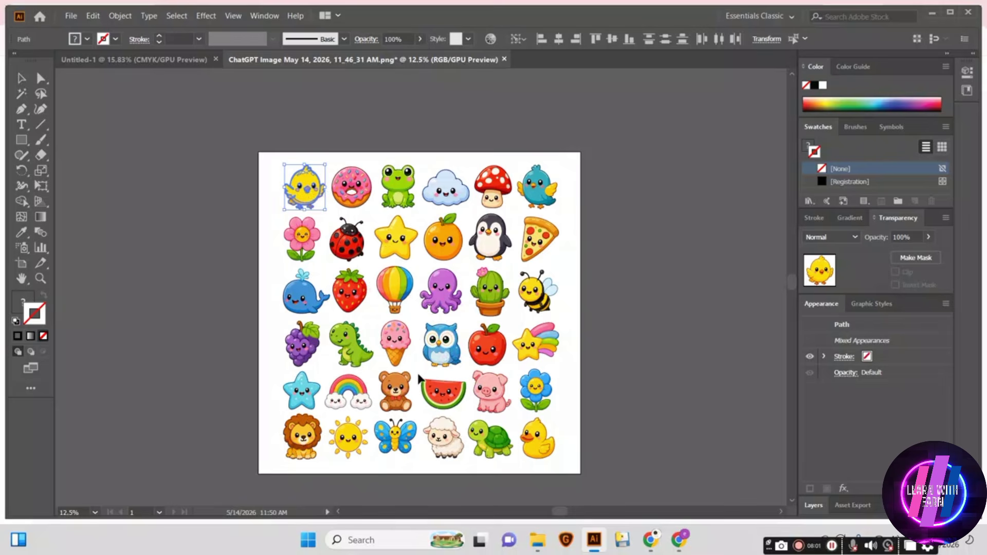
{"action": "left_click", "coordinate": [465, 405]}
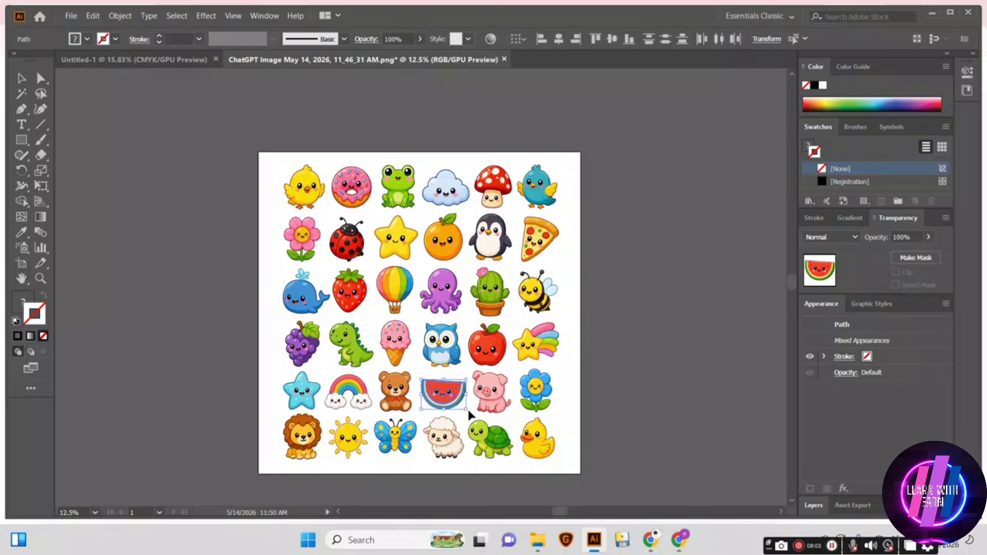
{"action": "key", "text": "Delete"}
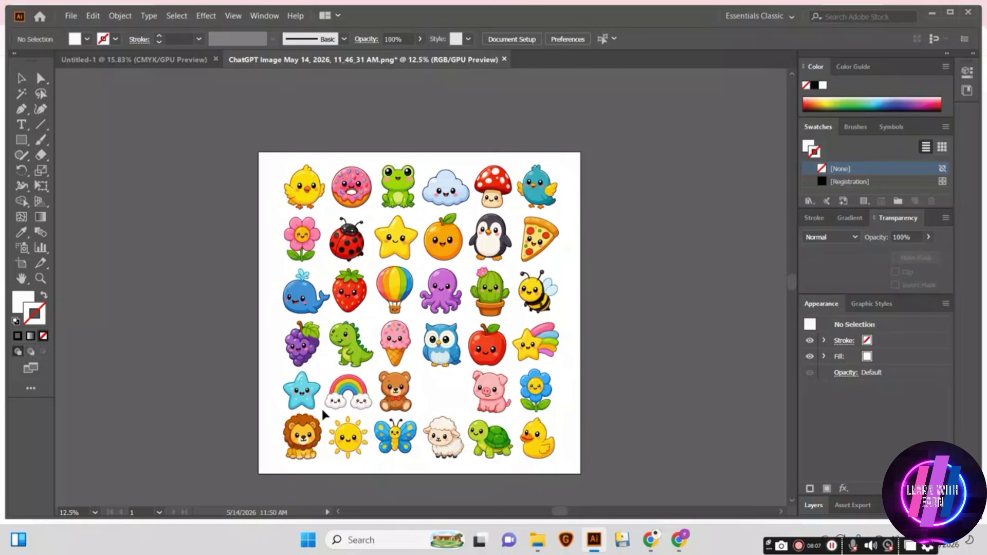
{"action": "left_click_drag", "start_coordinate": [323, 413], "coordinate": [369, 462]}
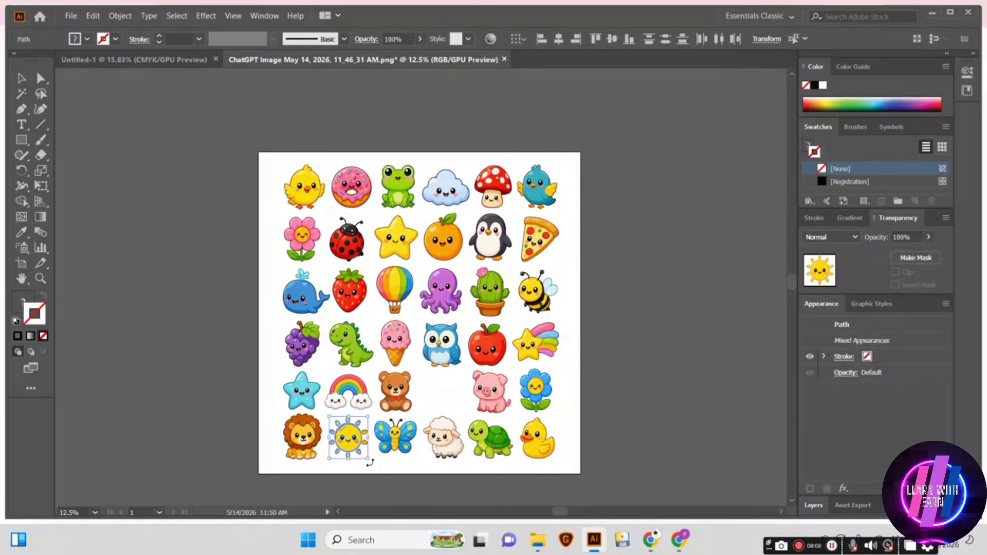
{"action": "key", "text": "Delete"}
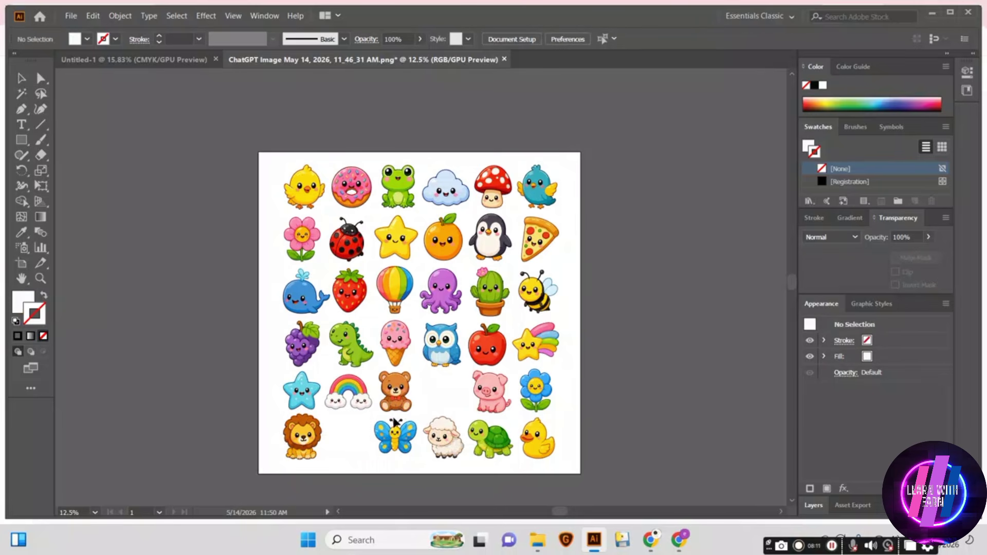
Group the sheep's pieces together.
{"action": "right_click", "coordinate": [431, 450]}
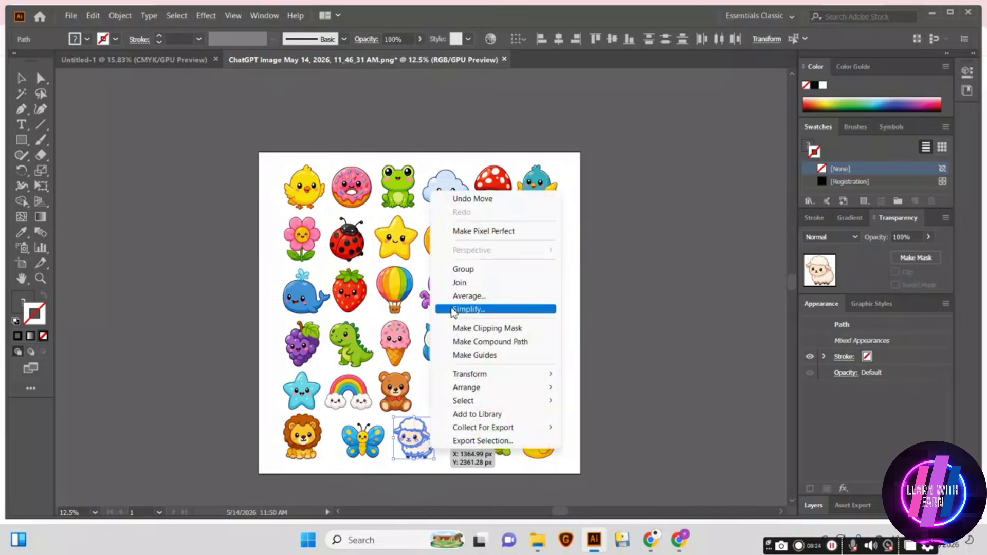
{"action": "left_click", "coordinate": [457, 270]}
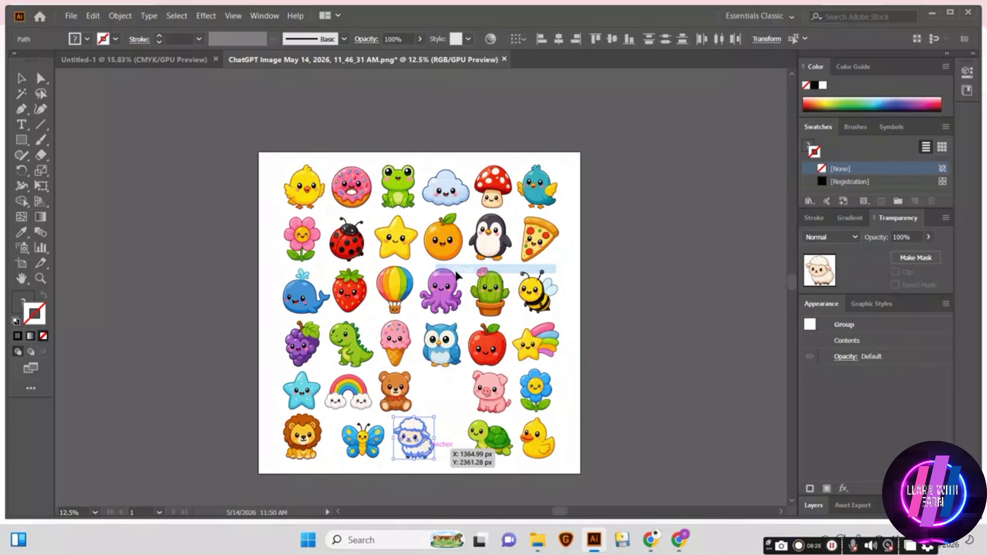
{"action": "left_click", "coordinate": [154, 363]}
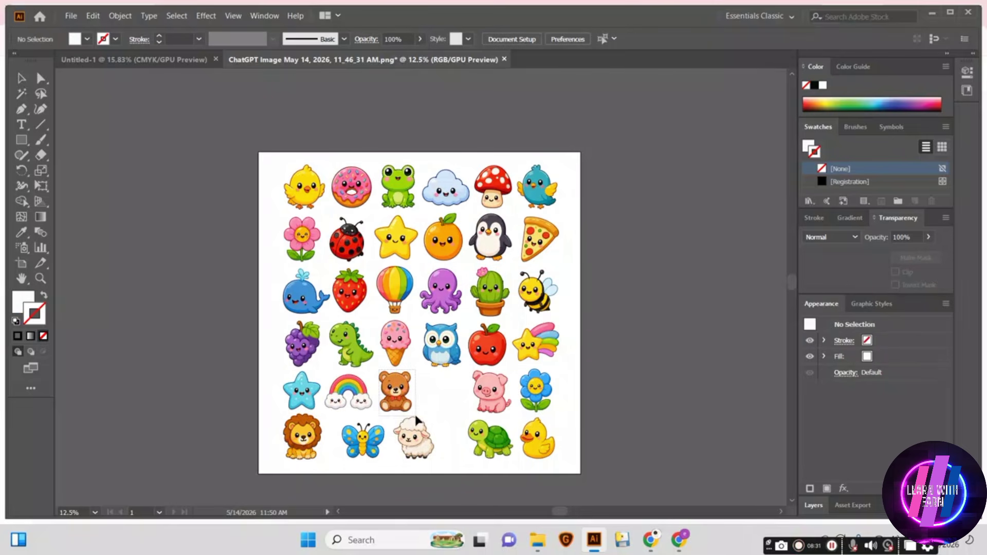
Shift the teddy bear and sheep right to close the gaps in the bottom rows.
{"action": "left_click", "coordinate": [390, 400]}
{"action": "left_click_drag", "start_coordinate": [391, 400], "coordinate": [427, 397]}
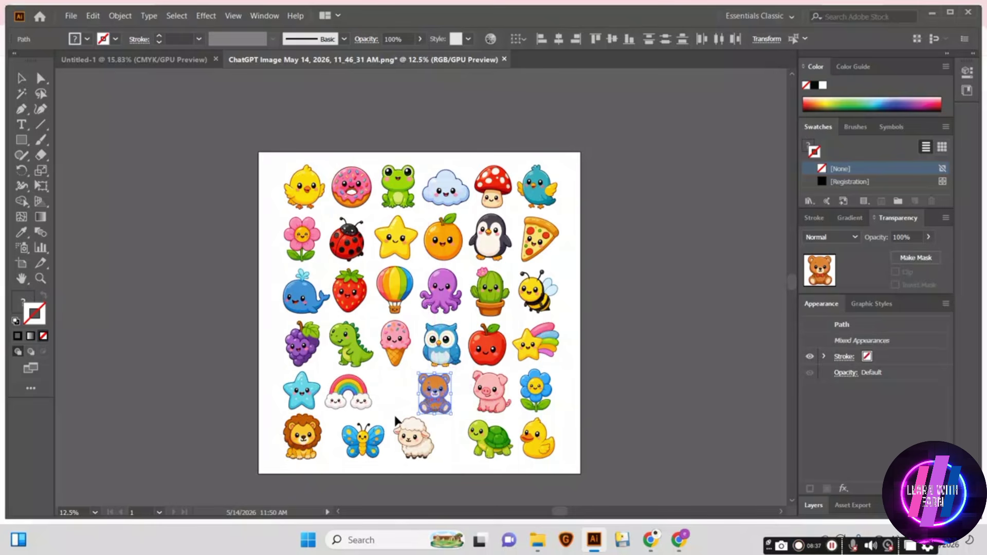
{"action": "left_click", "coordinate": [423, 447]}
{"action": "left_click_drag", "start_coordinate": [423, 446], "coordinate": [431, 445]}
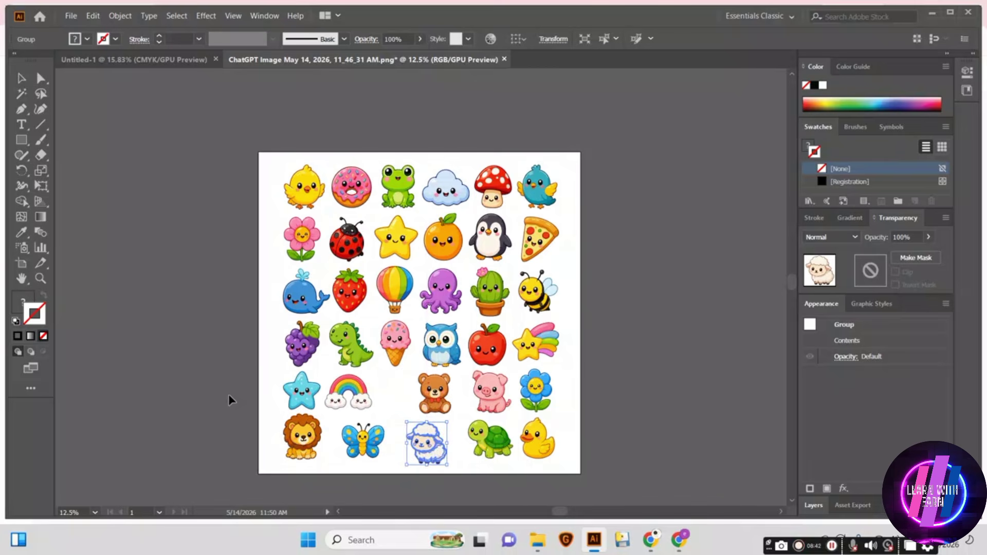
{"action": "left_click", "coordinate": [202, 366]}
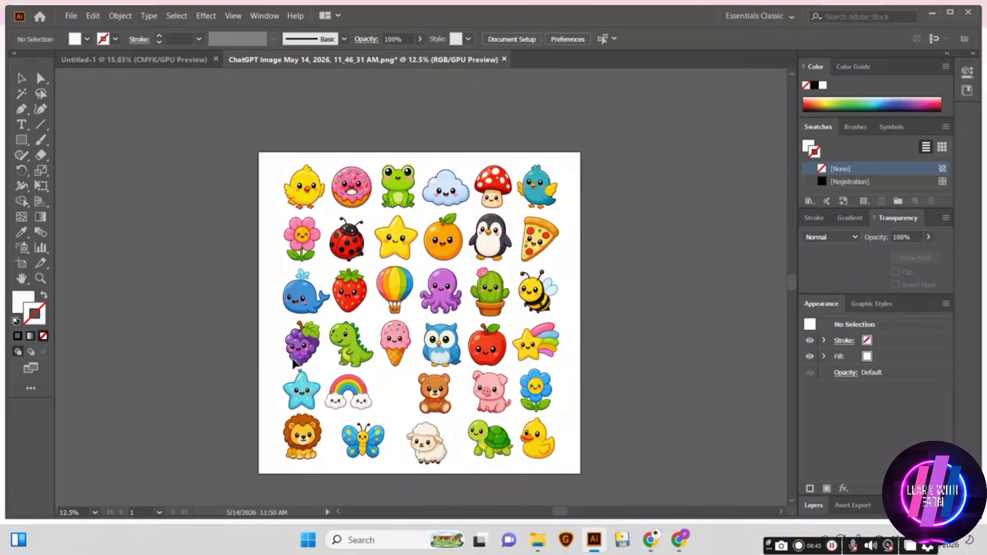
Group all the rainbow's pieces into one group.
{"action": "left_click_drag", "start_coordinate": [323, 372], "coordinate": [374, 392]}
{"action": "right_click", "coordinate": [375, 392]}
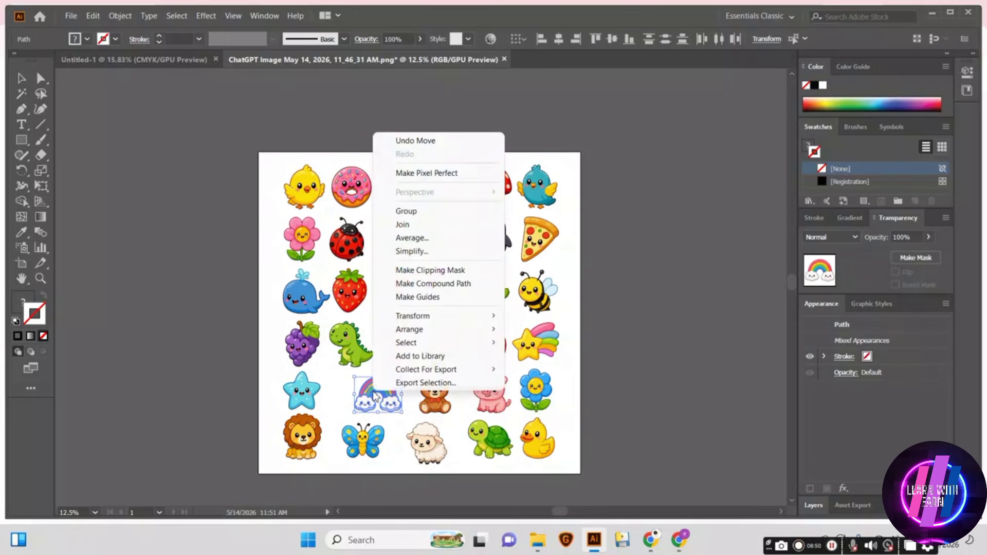
{"action": "left_click", "coordinate": [403, 210]}
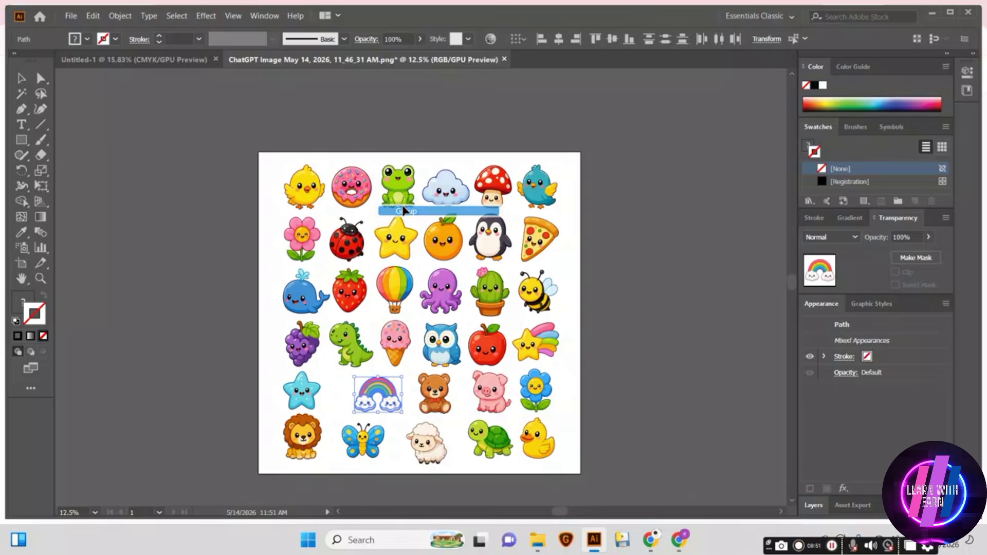
{"action": "left_click", "coordinate": [210, 412]}
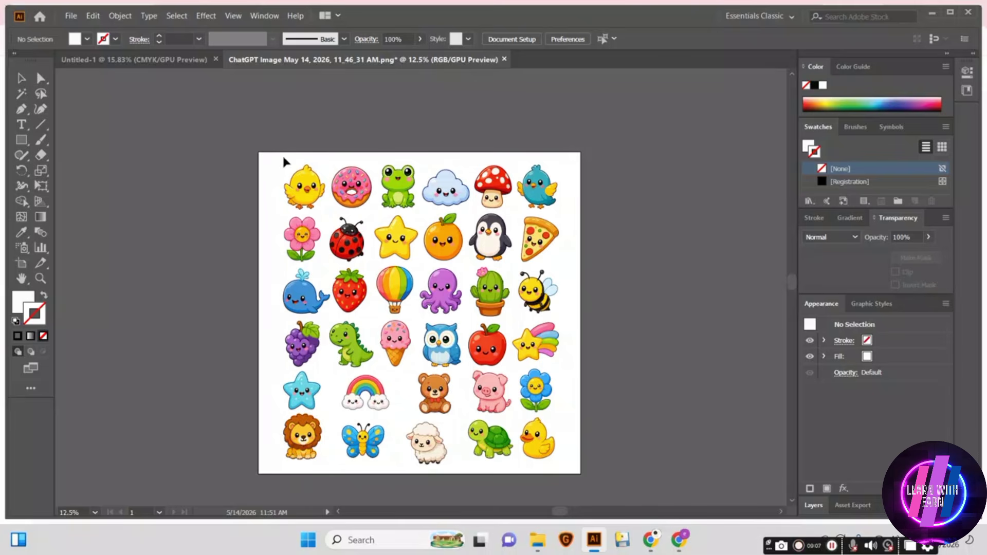
Group the chick's pieces and the cloud's pieces as separate groups.
{"action": "left_click_drag", "start_coordinate": [283, 157], "coordinate": [329, 219]}
{"action": "right_click", "coordinate": [329, 219]}
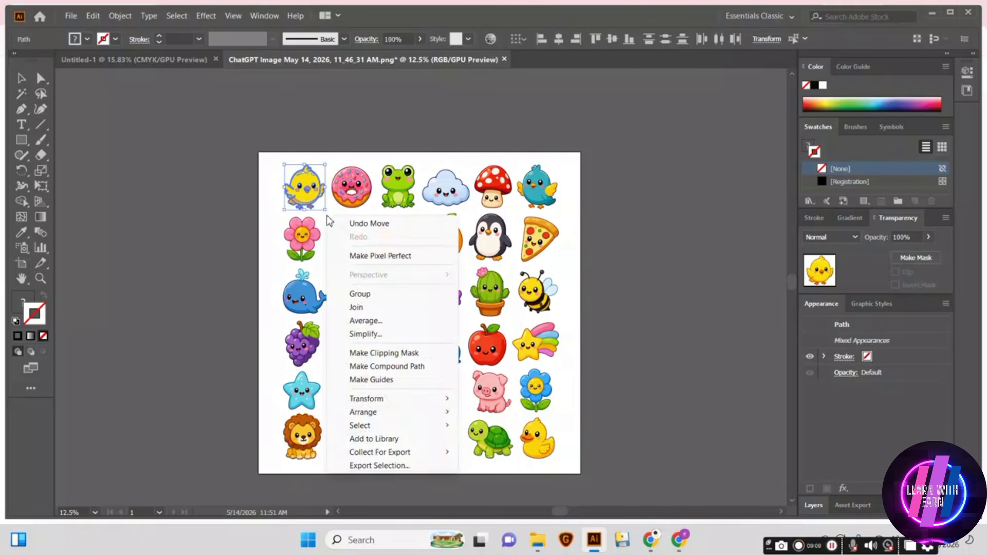
{"action": "left_click", "coordinate": [360, 294]}
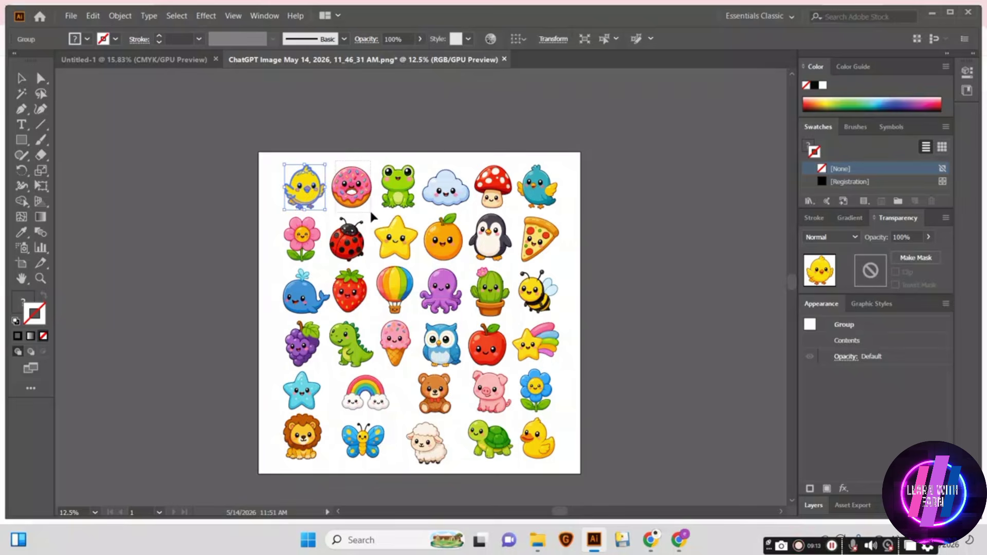
{"action": "left_click", "coordinate": [352, 180]}
{"action": "left_click", "coordinate": [435, 173]}
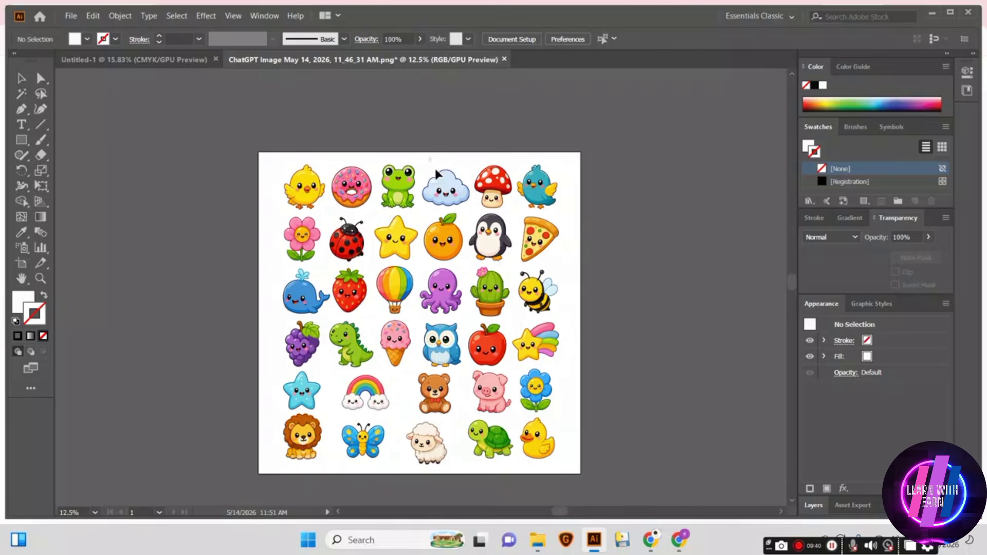
{"action": "right_click", "coordinate": [467, 209]}
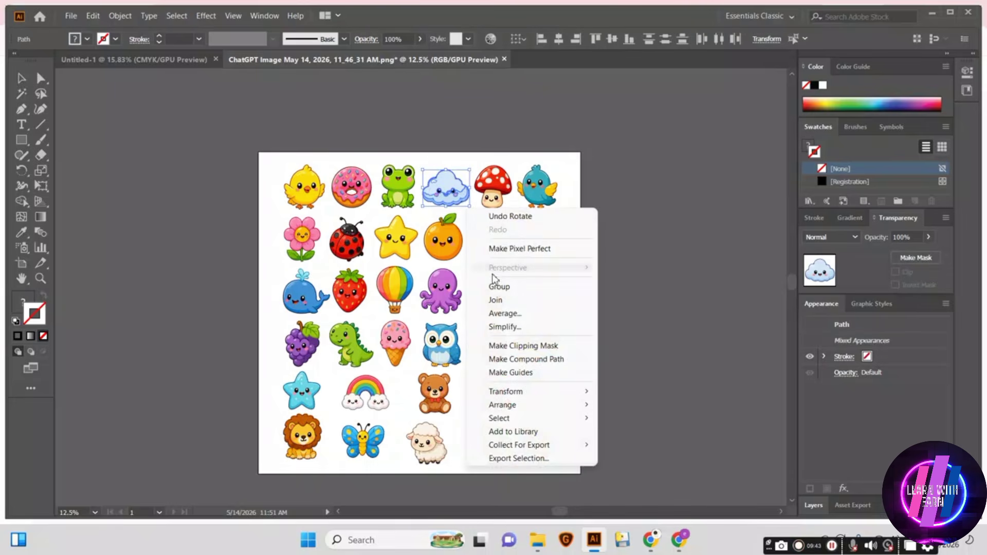
{"action": "left_click", "coordinate": [497, 287]}
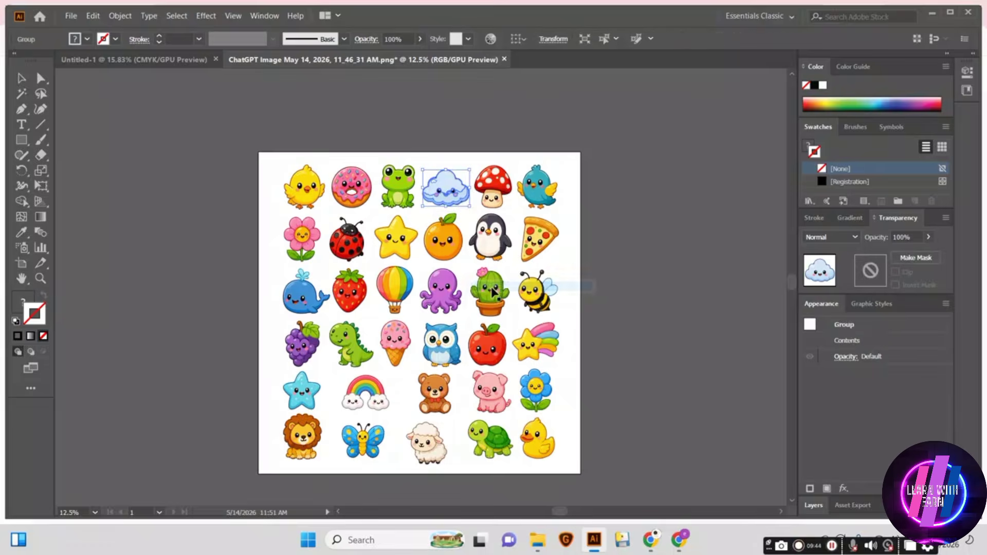
{"action": "left_click", "coordinate": [222, 173]}
{"action": "left_click_drag", "start_coordinate": [276, 163], "coordinate": [560, 460]}
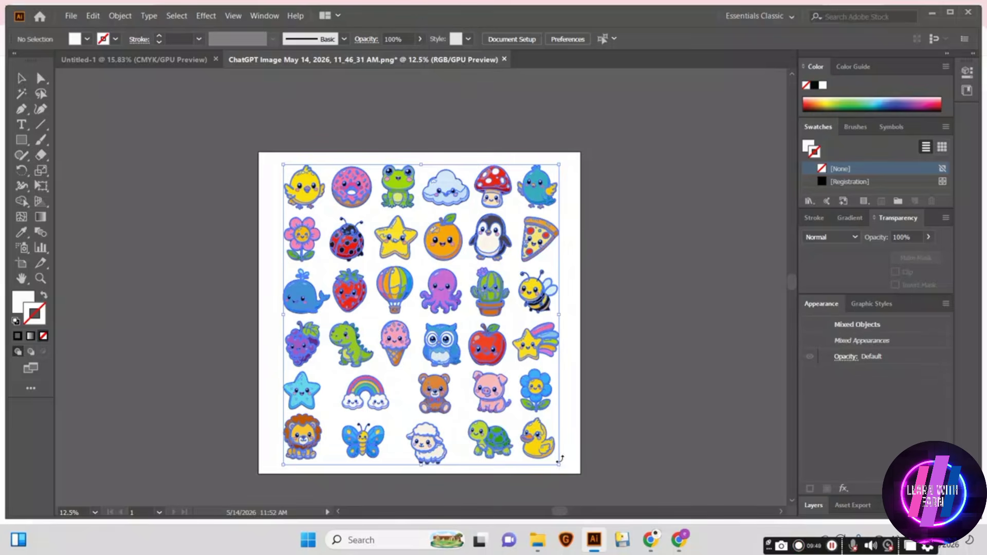
Group all the selected stickers into one group and deselect.
{"action": "right_click", "coordinate": [560, 459]}
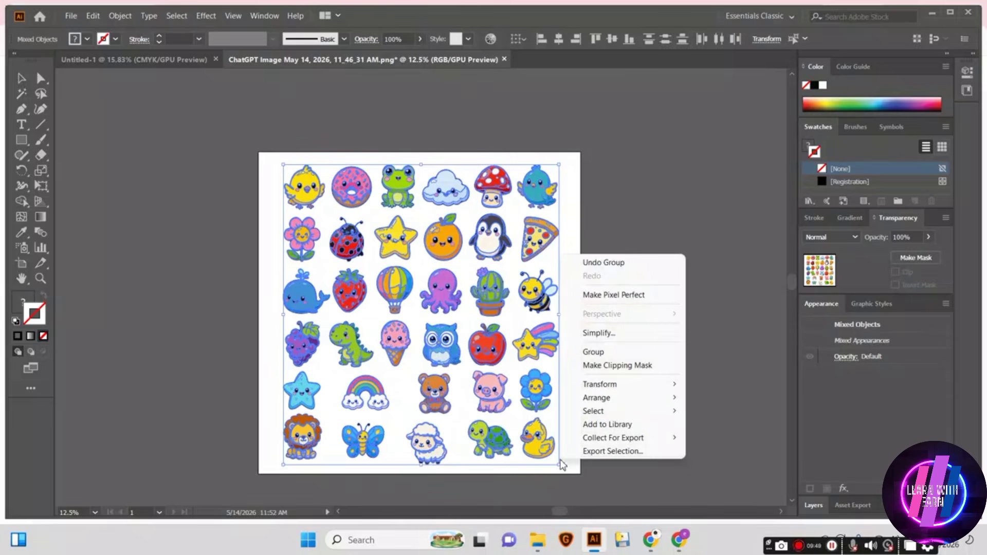
{"action": "left_click", "coordinate": [593, 352]}
{"action": "left_click", "coordinate": [193, 242]}
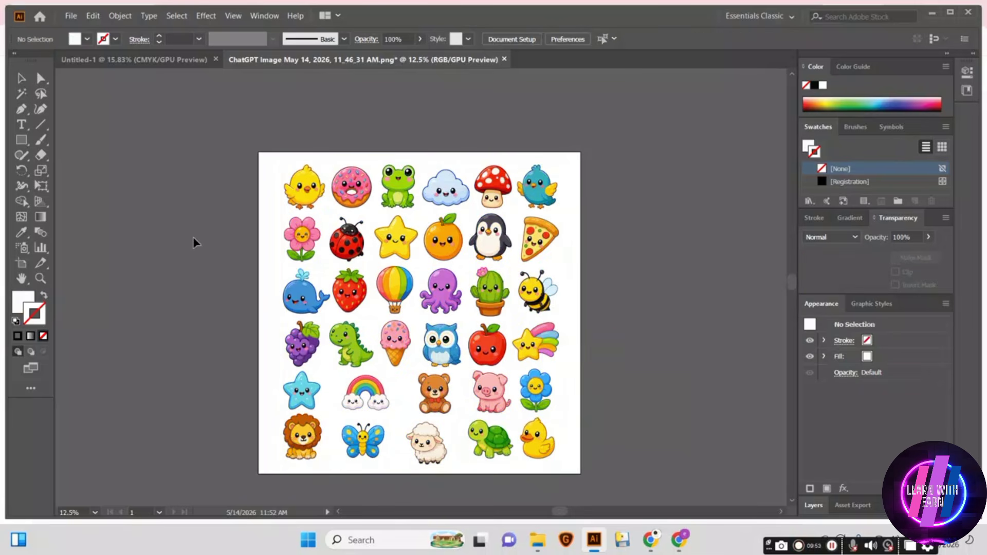
Show the Align panel, select then deselect the sticker group, and close the panel.
{"action": "left_click", "coordinate": [264, 15]}
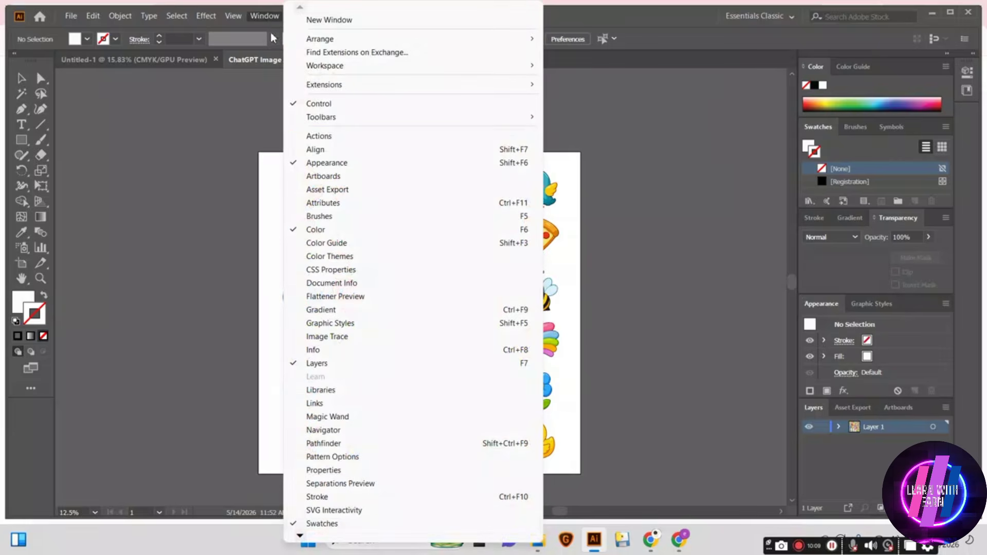
{"action": "left_click", "coordinate": [315, 149]}
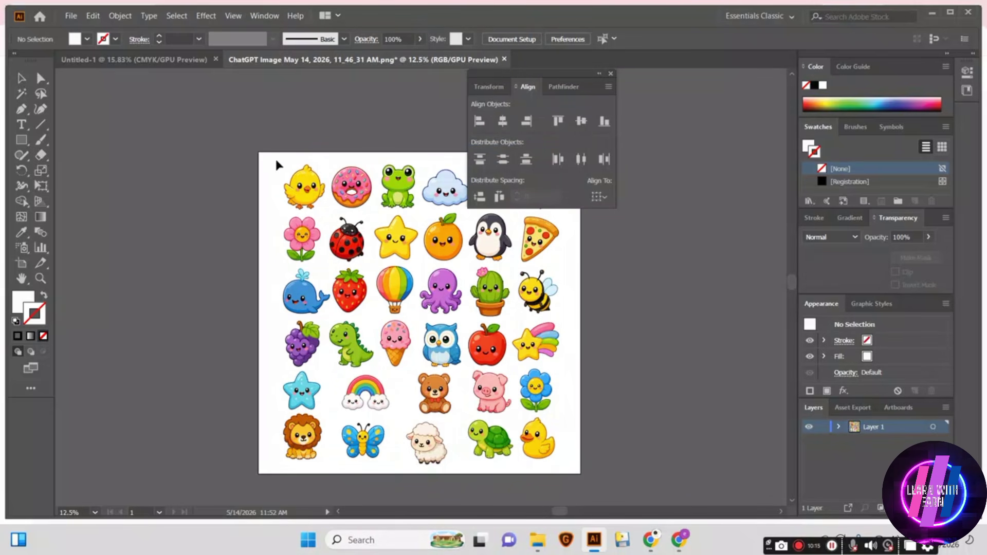
{"action": "left_click_drag", "start_coordinate": [276, 159], "coordinate": [569, 469]}
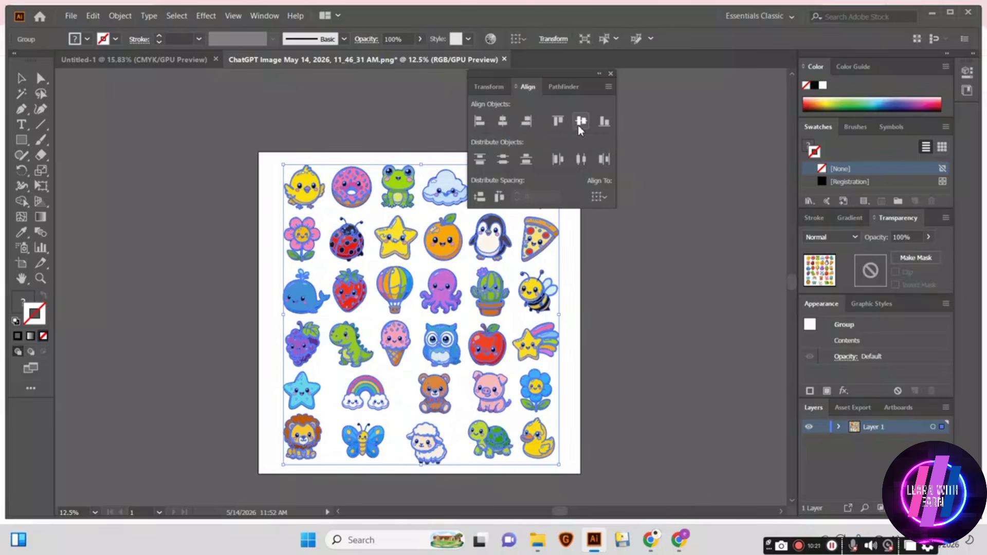
{"action": "key", "text": "ctrl+shift+a"}
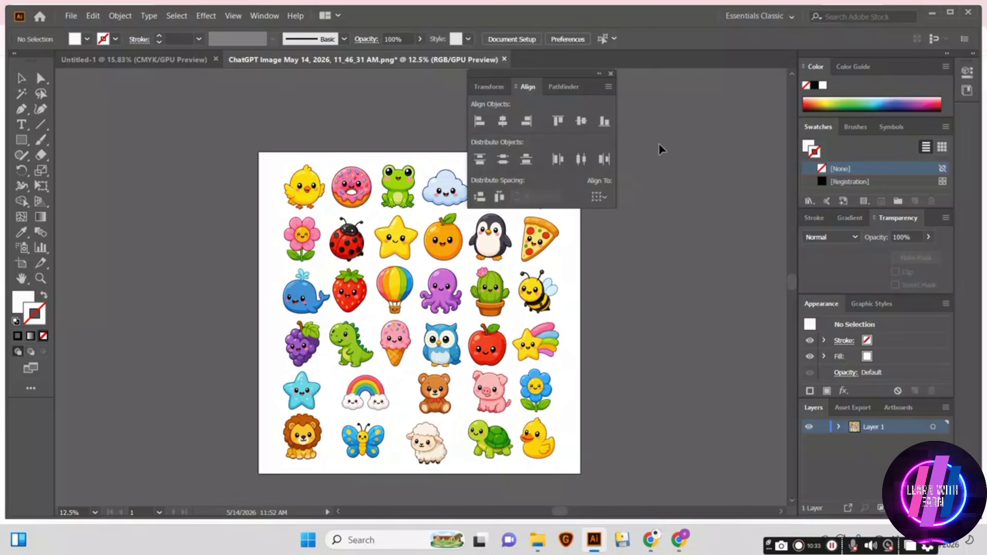
{"action": "left_click", "coordinate": [610, 74]}
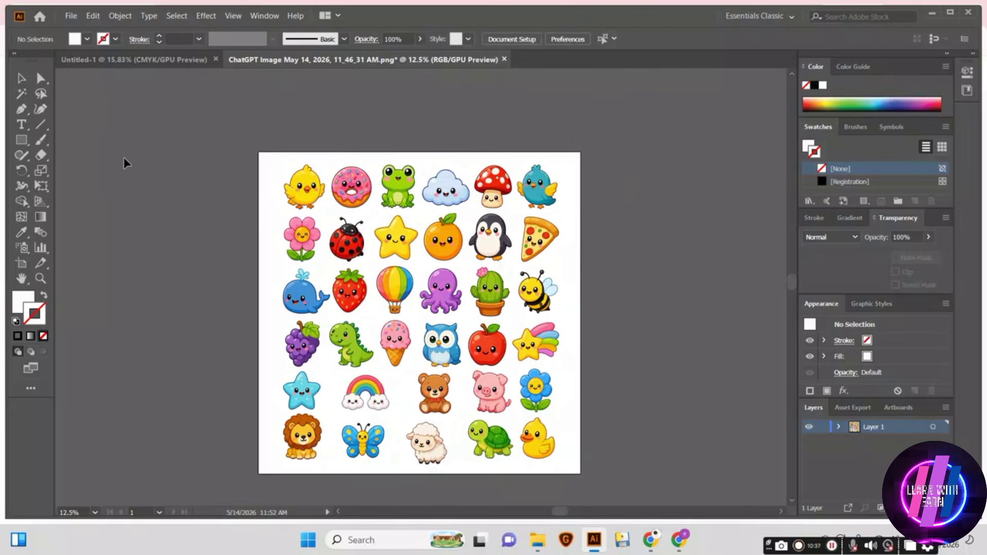
Save the sheet as Illustrator 10 EPS 'ChatGPT Image May 14, 2026, 11_46_31 AM.eps'.
{"action": "left_click", "coordinate": [72, 16]}
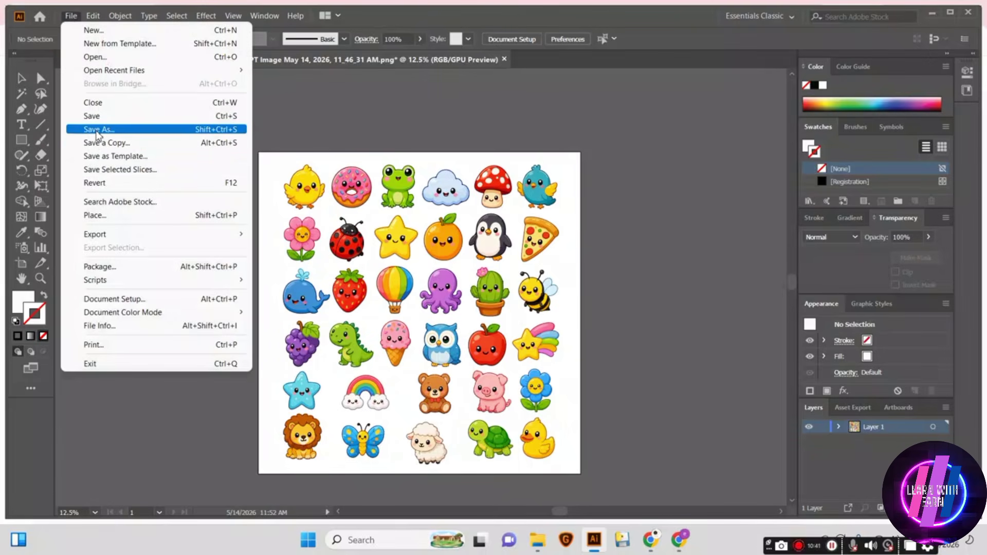
{"action": "left_click", "coordinate": [96, 132]}
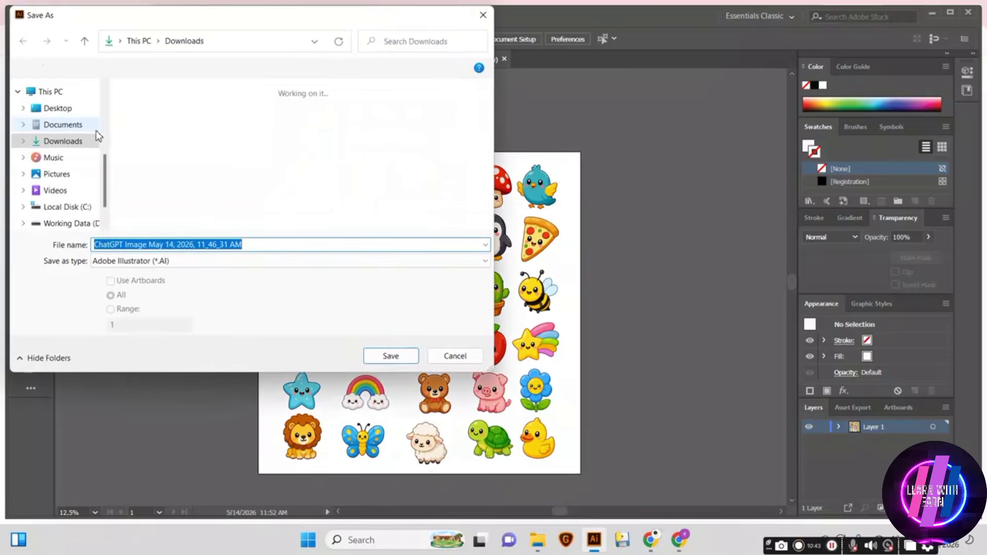
{"action": "left_click", "coordinate": [201, 260]}
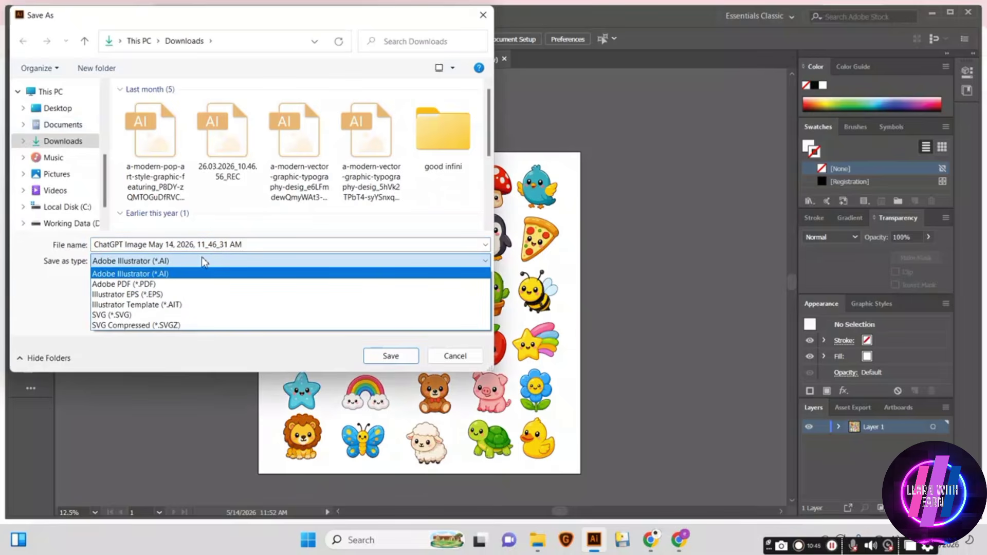
{"action": "left_click", "coordinate": [192, 295]}
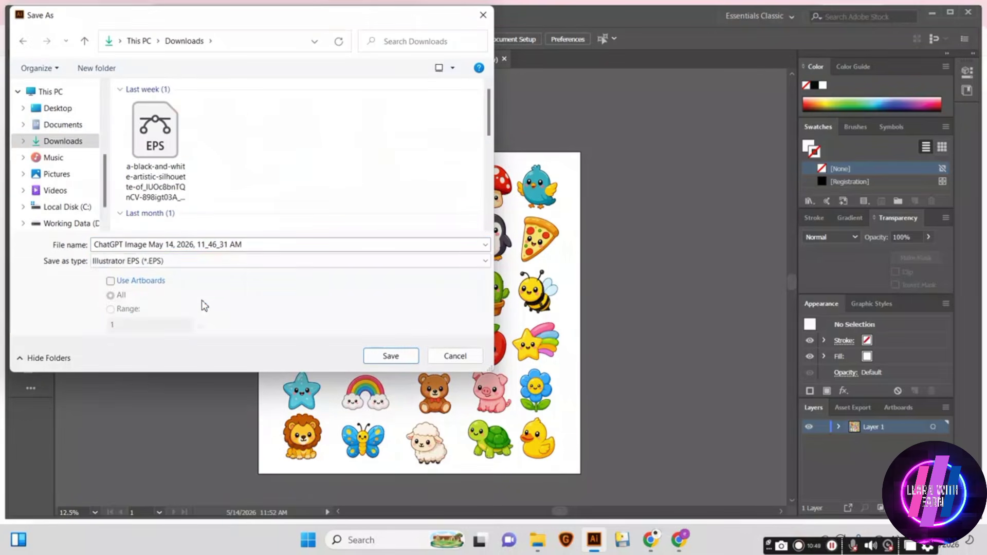
{"action": "left_click", "coordinate": [396, 358]}
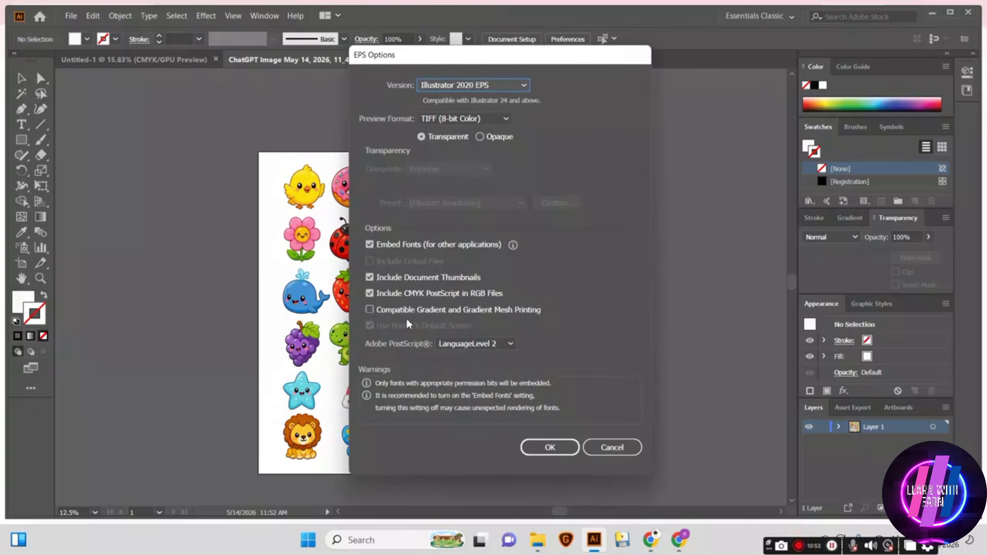
{"action": "left_click", "coordinate": [498, 83]}
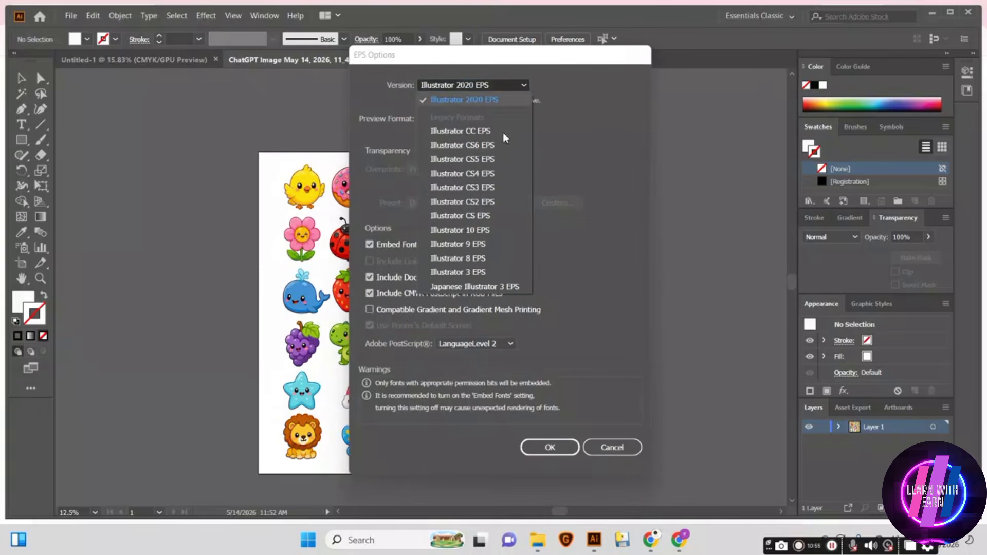
{"action": "left_click", "coordinate": [476, 230]}
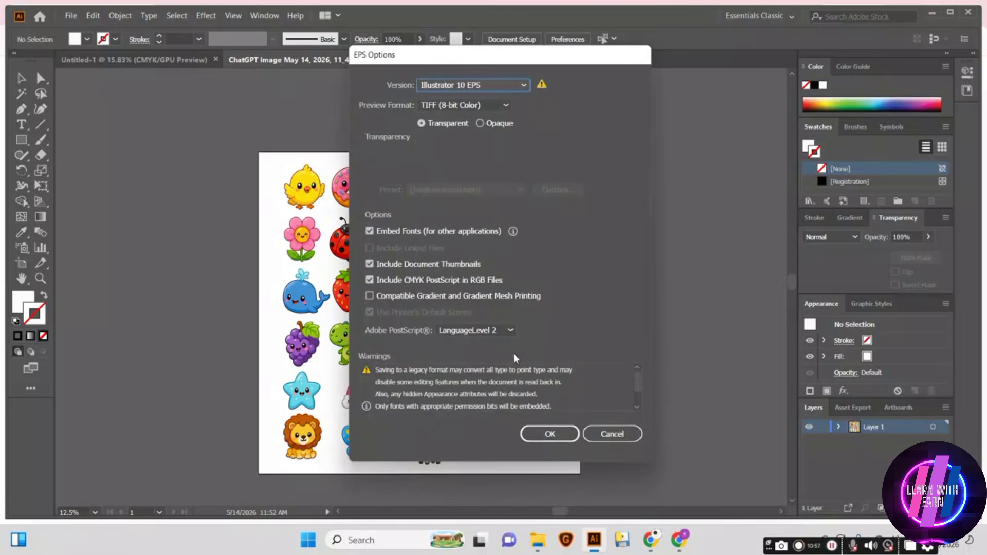
{"action": "left_click", "coordinate": [548, 434]}
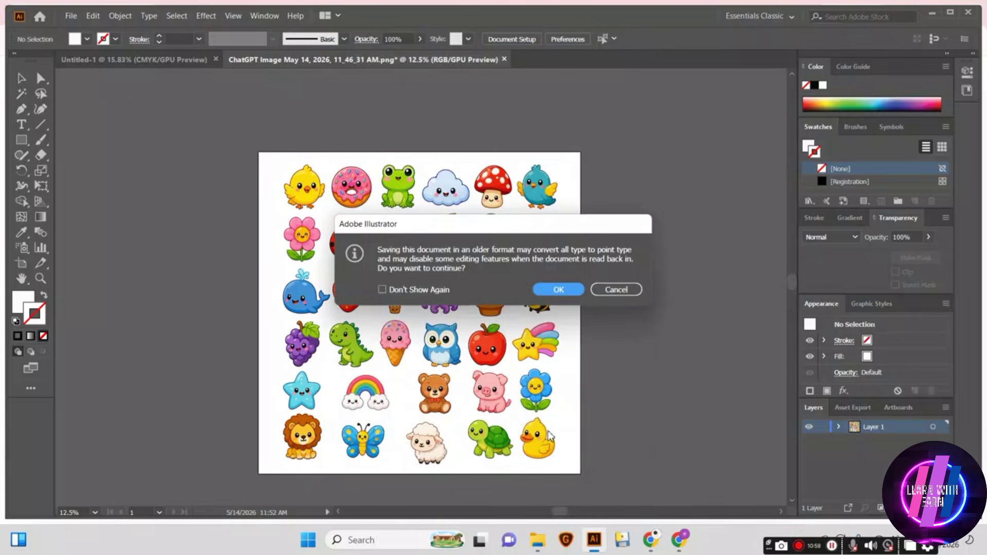
{"action": "left_click", "coordinate": [559, 290]}
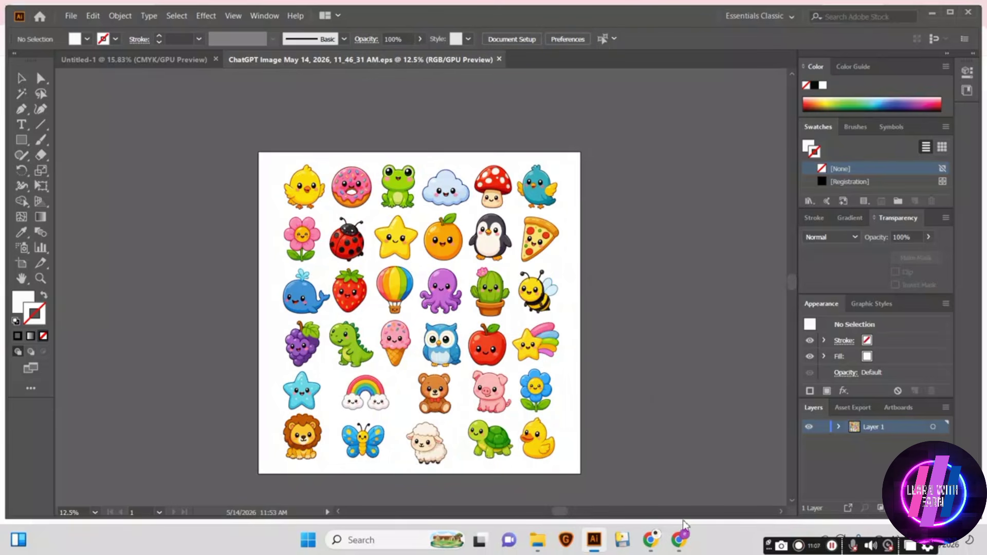
Upload the sticker sheet file from Downloads to Adobe Stock Contributor.
{"action": "left_click", "coordinate": [656, 548]}
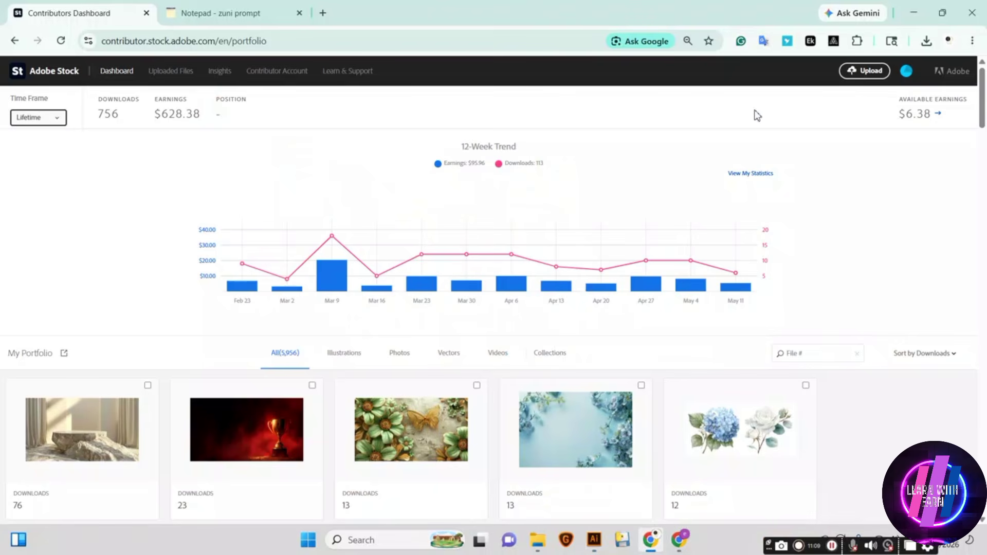
{"action": "left_click", "coordinate": [868, 72]}
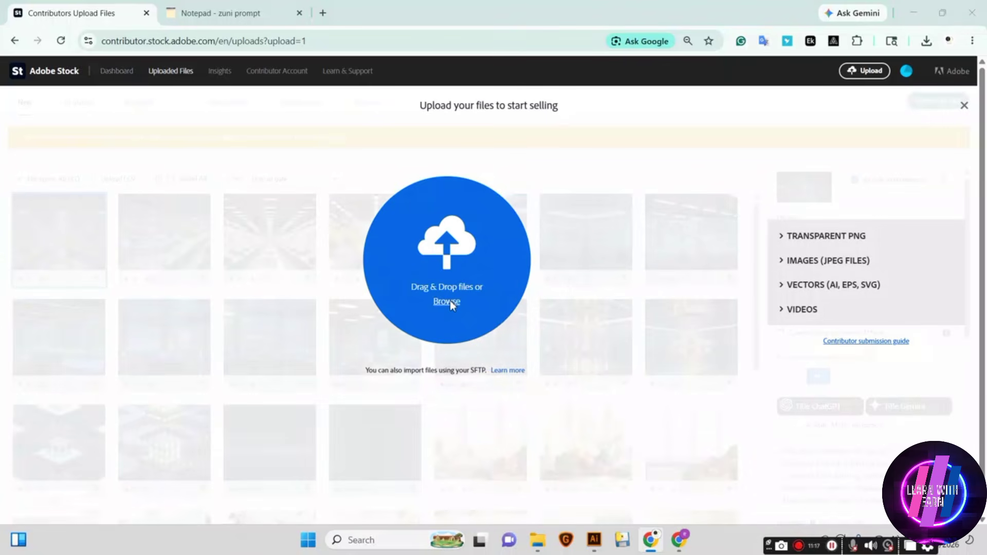
{"action": "left_click", "coordinate": [449, 301]}
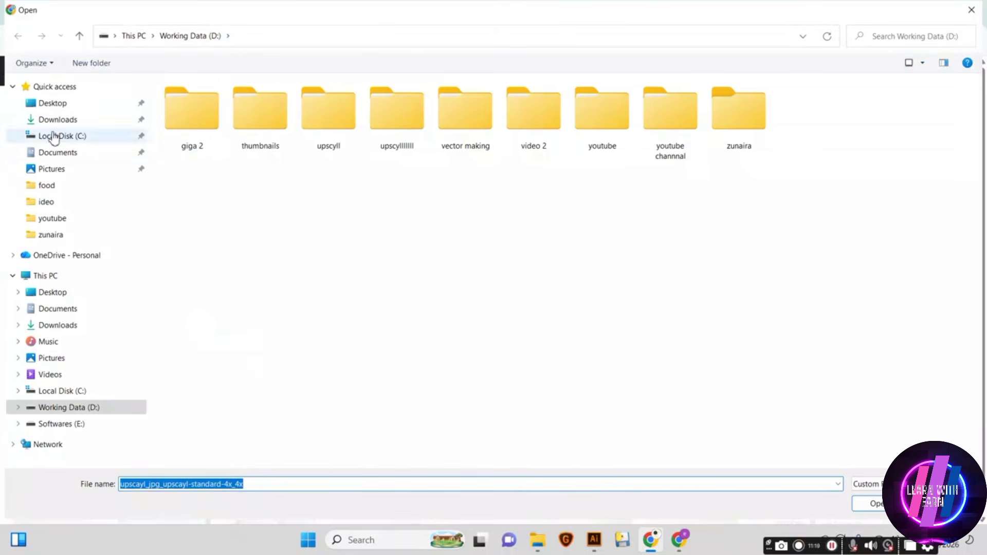
{"action": "left_click", "coordinate": [57, 120]}
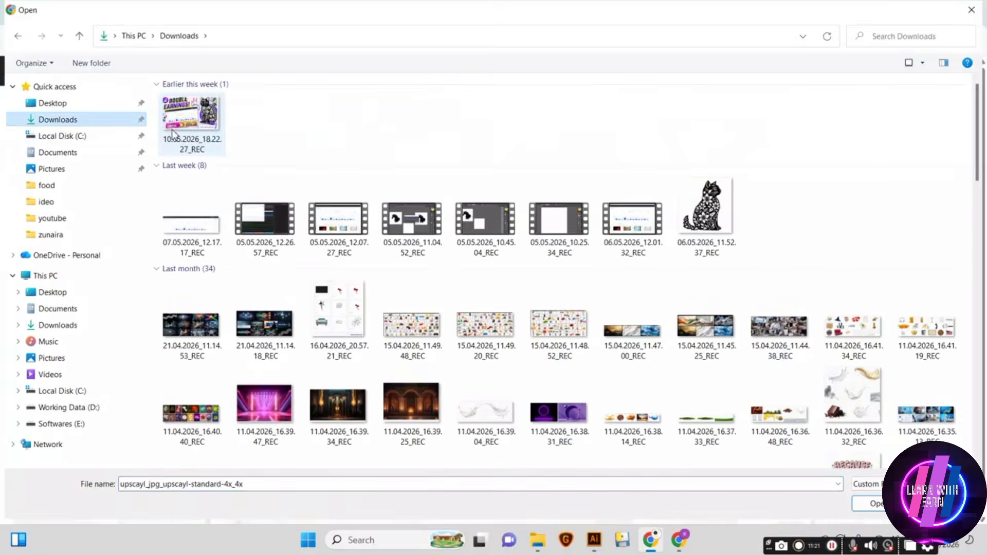
{"action": "double_click", "coordinate": [172, 131]}
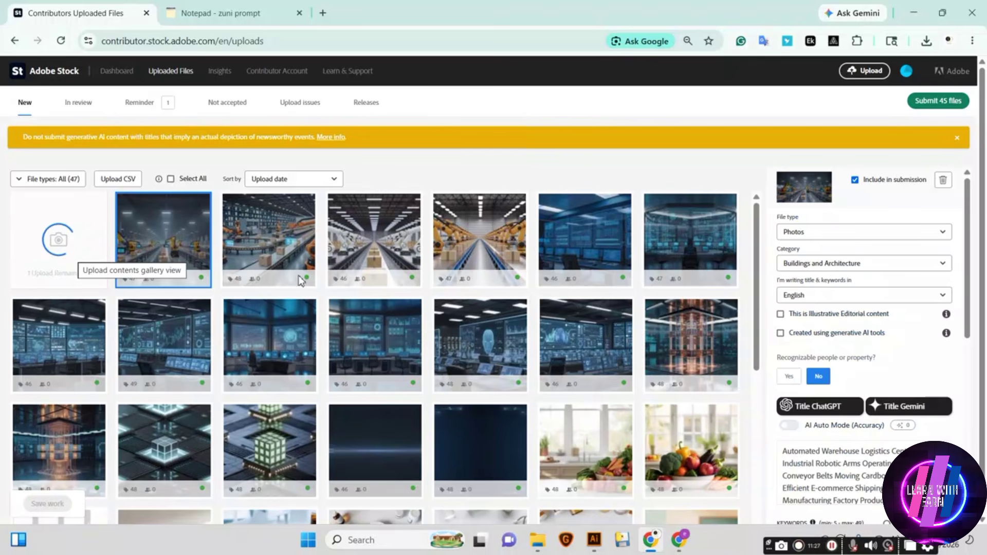
Ask ChatGPT for a title and 48 tags for the Adobe Stock upload.
{"action": "mouse_move", "coordinate": [679, 540]}
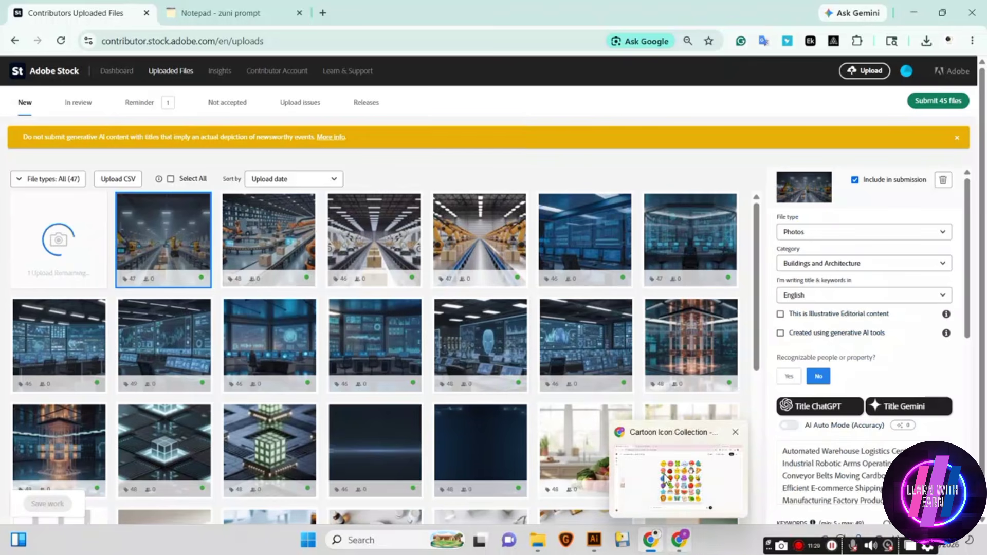
{"action": "left_click", "coordinate": [664, 479]}
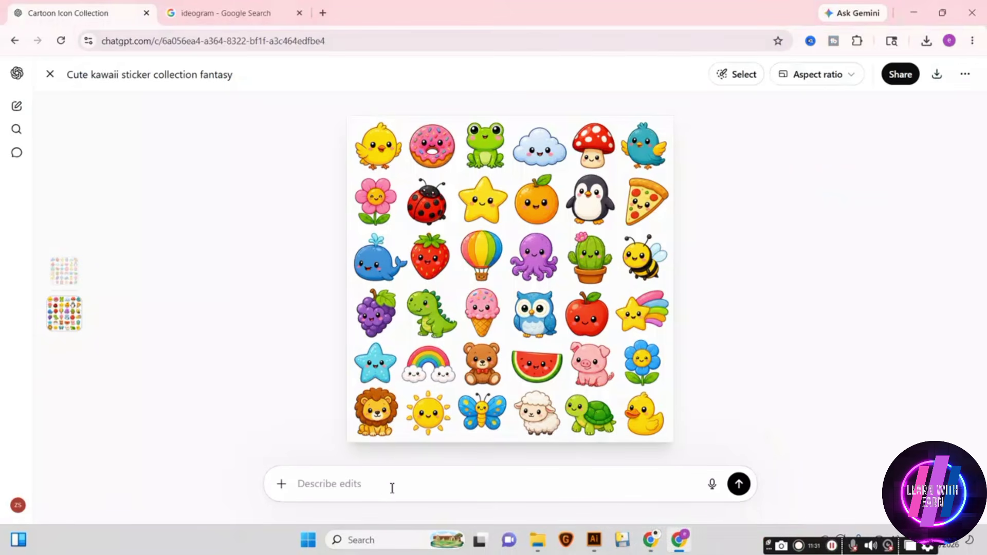
{"action": "type", "text": "g"}
{"action": "type", "text": "ive me a title and 40 tags for adobe st"}
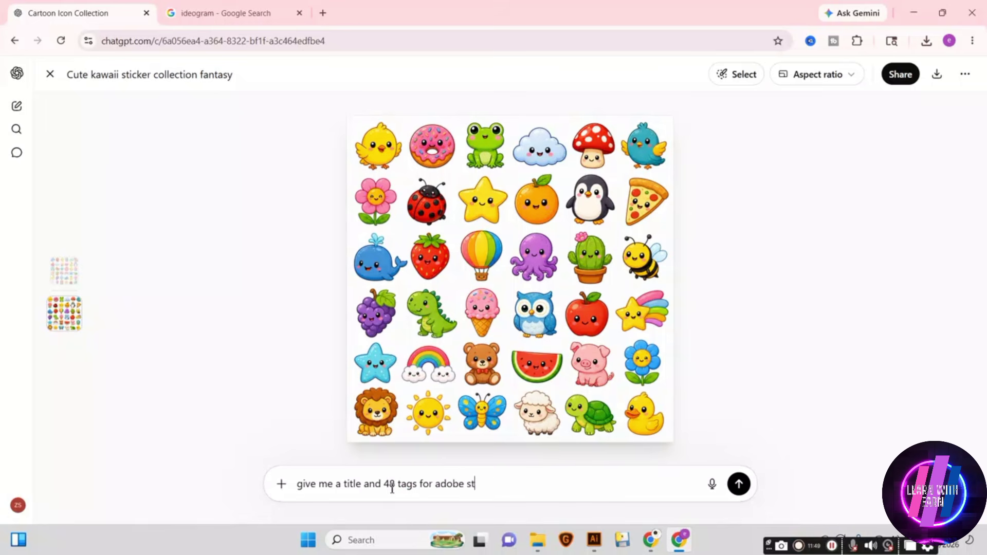
{"action": "type", "text": "ock account"}
{"action": "key", "text": "Return"}
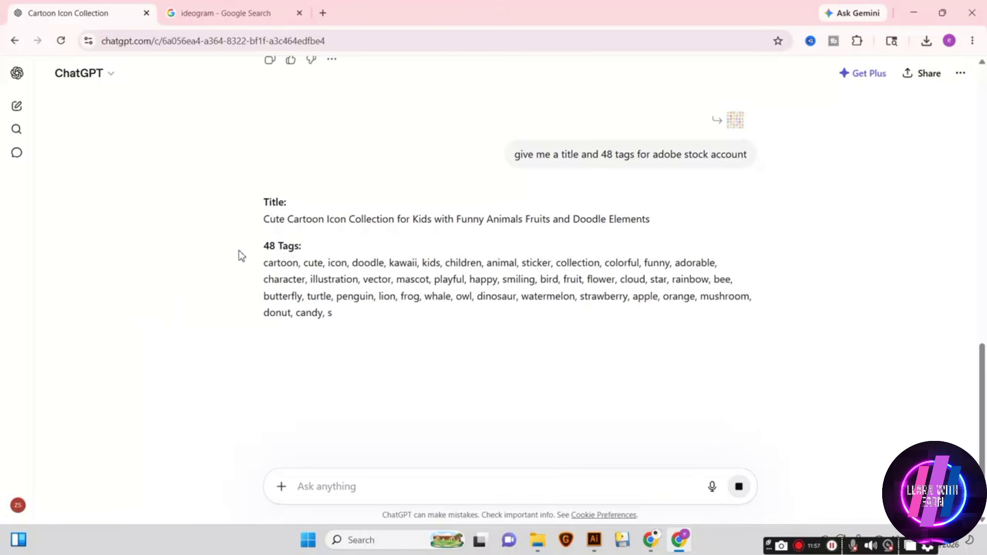
Check the Adobe Stock uploads window, then return to ChatGPT's suggested title.
{"action": "mouse_move", "coordinate": [263, 219]}
{"action": "left_mouse_down"}
{"action": "mouse_move", "coordinate": [627, 233]}
{"action": "mouse_move", "coordinate": [663, 220]}
{"action": "left_mouse_up"}
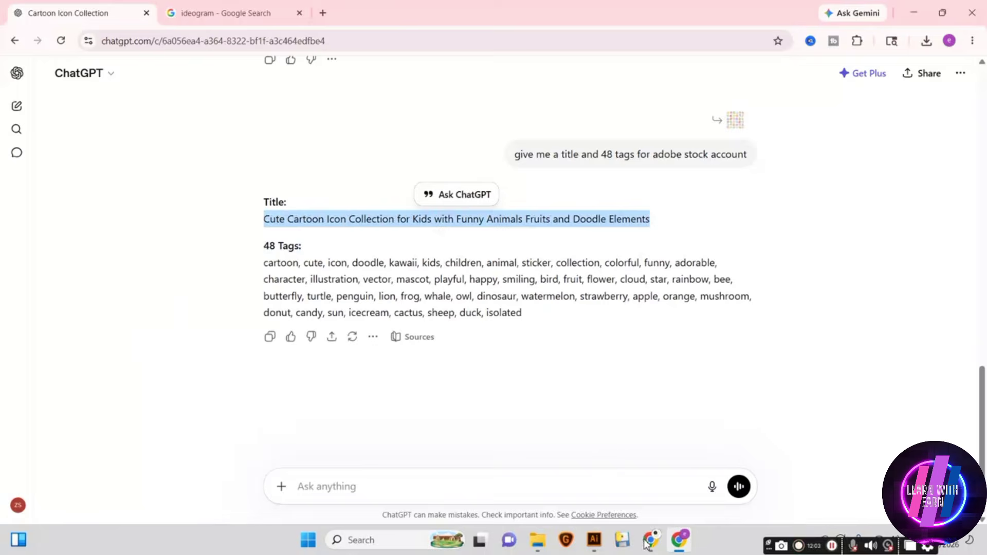
{"action": "mouse_move", "coordinate": [649, 544]}
{"action": "left_click", "coordinate": [647, 505]}
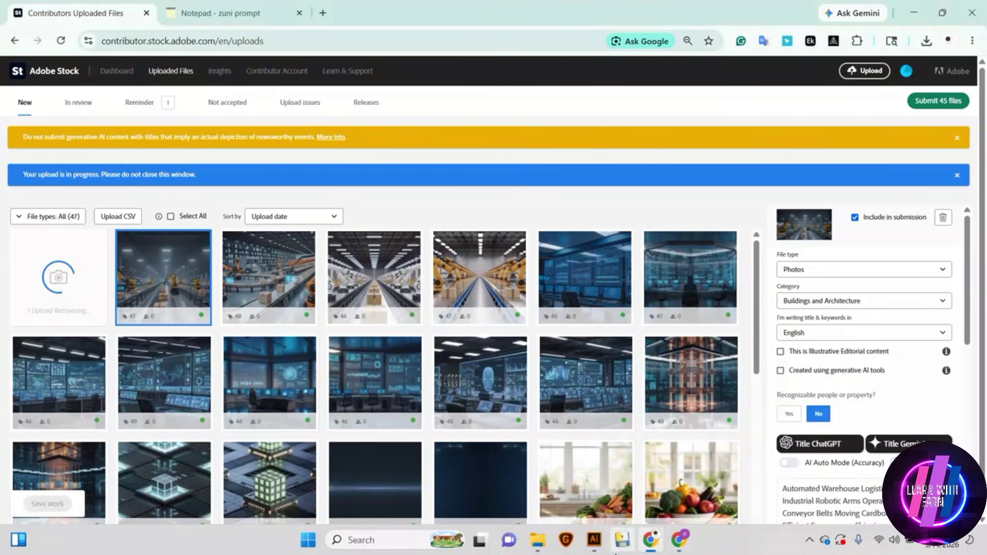
{"action": "mouse_move", "coordinate": [682, 549]}
{"action": "left_click", "coordinate": [678, 475]}
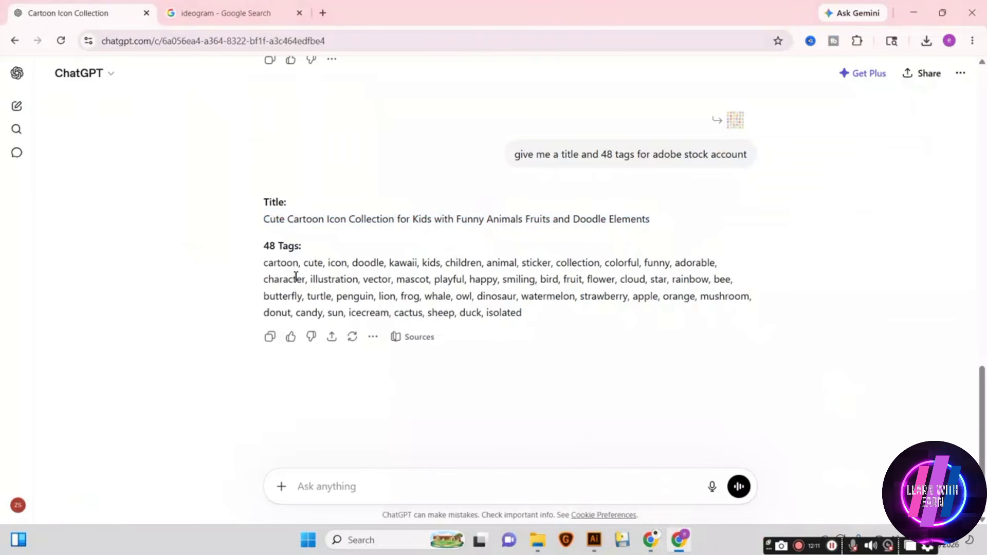
{"action": "scroll", "coordinate": [206, 248], "scroll_direction": "up", "scroll_amount": 1}
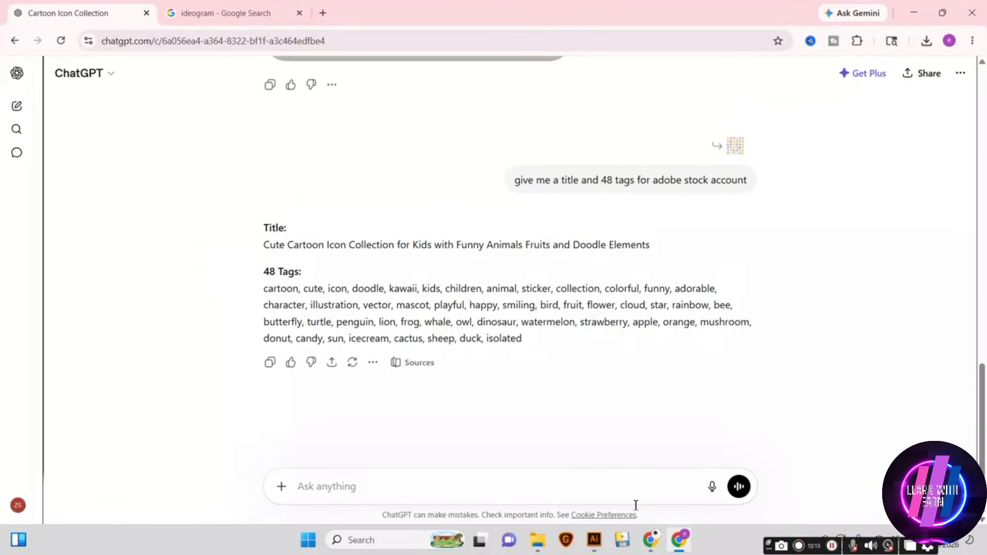
{"action": "left_click", "coordinate": [622, 551]}
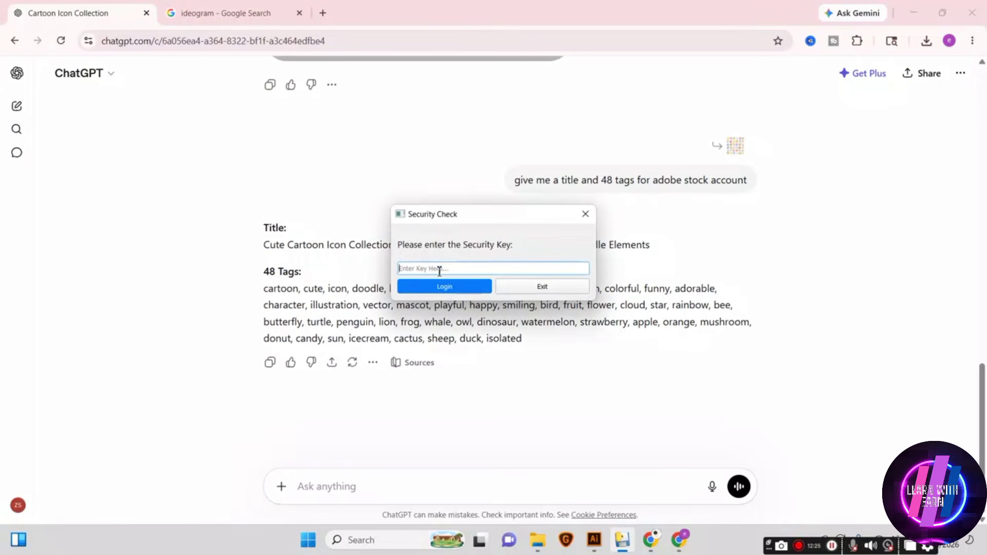
{"action": "type", "text": "123"}
{"action": "left_click", "coordinate": [447, 291]}
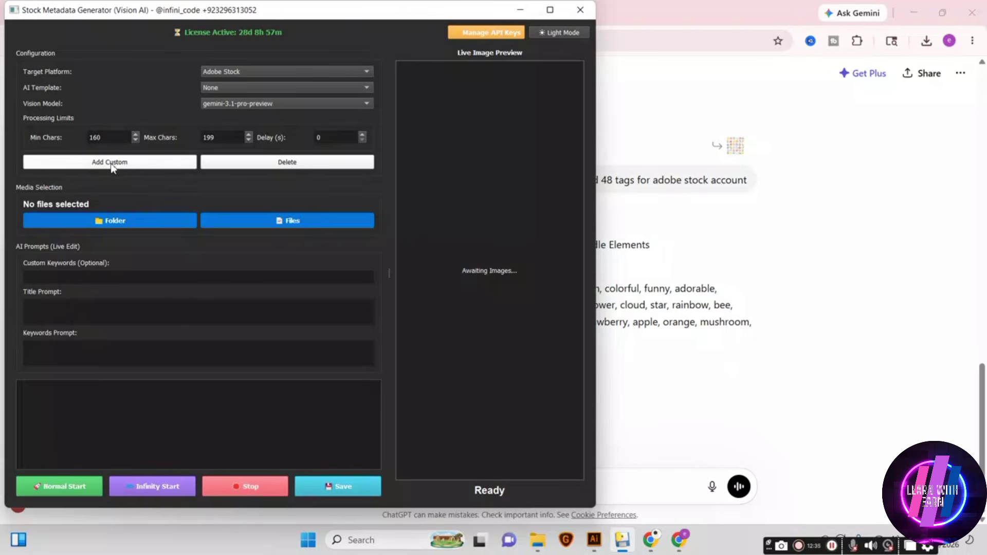
{"action": "left_click", "coordinate": [247, 75]}
{"action": "left_click", "coordinate": [237, 72]}
{"action": "left_click", "coordinate": [580, 10]}
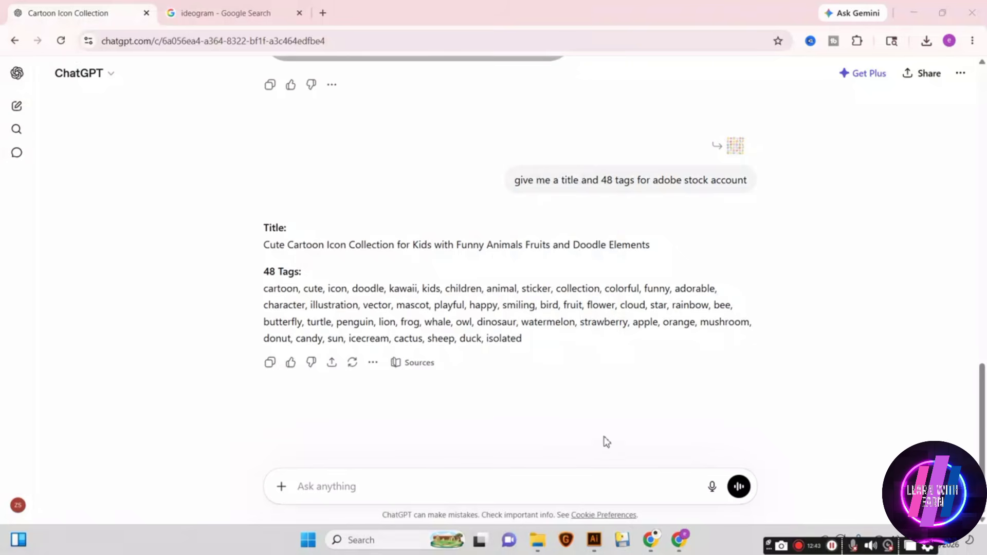
Copy the ChatGPT title and mark the upload as an AI-generated icon sheet with fictional people.
{"action": "mouse_move", "coordinate": [655, 245]}
{"action": "left_mouse_down"}
{"action": "mouse_move", "coordinate": [276, 246]}
{"action": "mouse_move", "coordinate": [440, 275]}
{"action": "mouse_move", "coordinate": [667, 249]}
{"action": "left_mouse_up"}
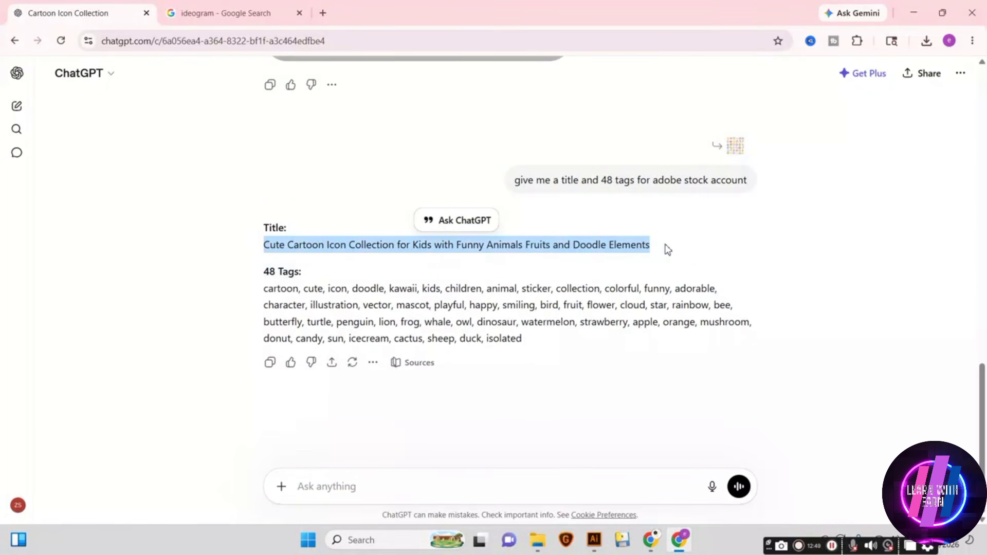
{"action": "left_click", "coordinate": [652, 541]}
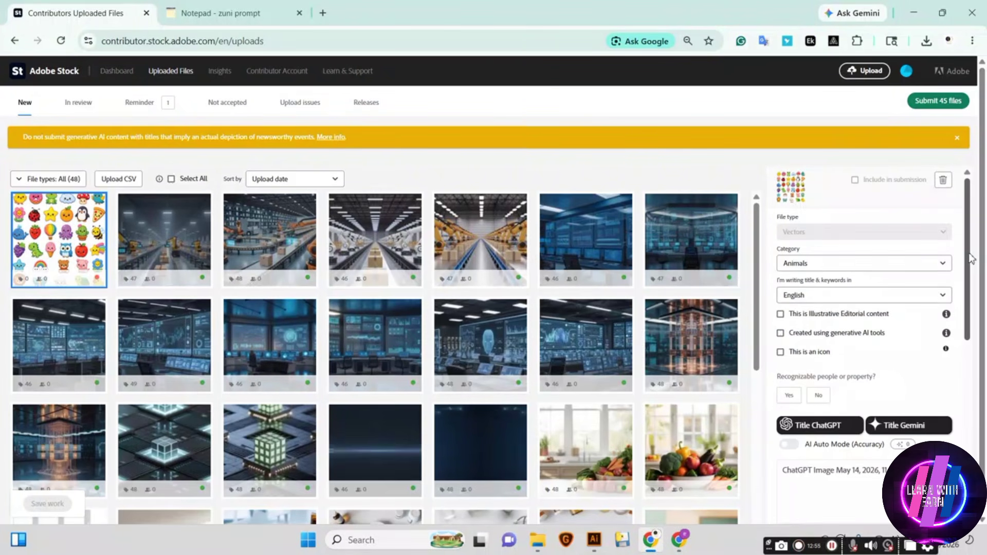
{"action": "scroll", "coordinate": [970, 258], "scroll_direction": "down", "scroll_amount": 2}
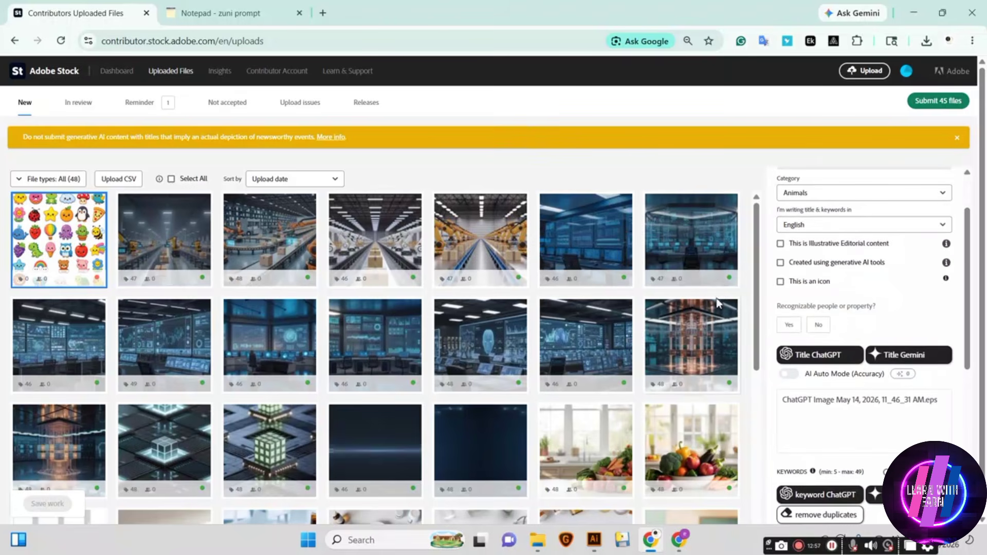
{"action": "left_click", "coordinate": [780, 283]}
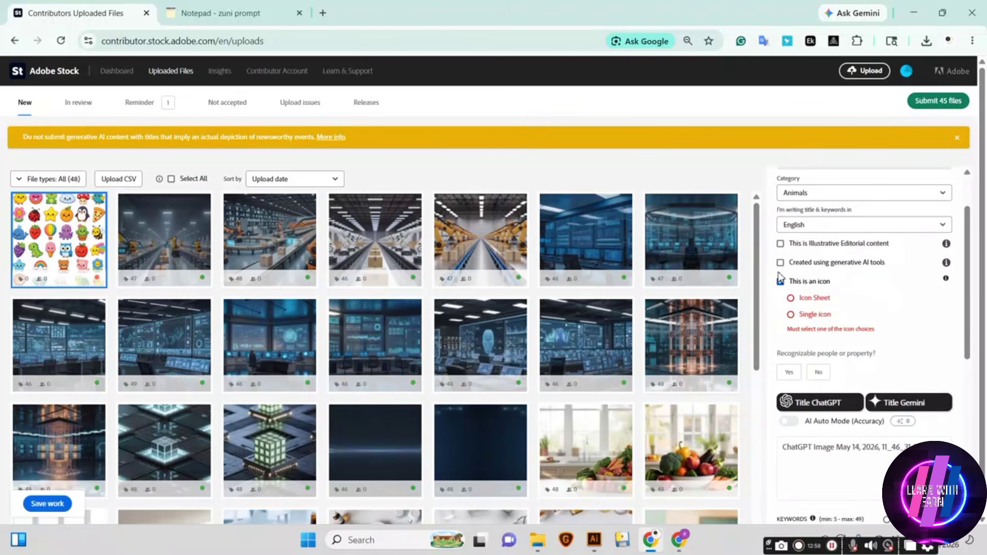
{"action": "left_click", "coordinate": [780, 263]}
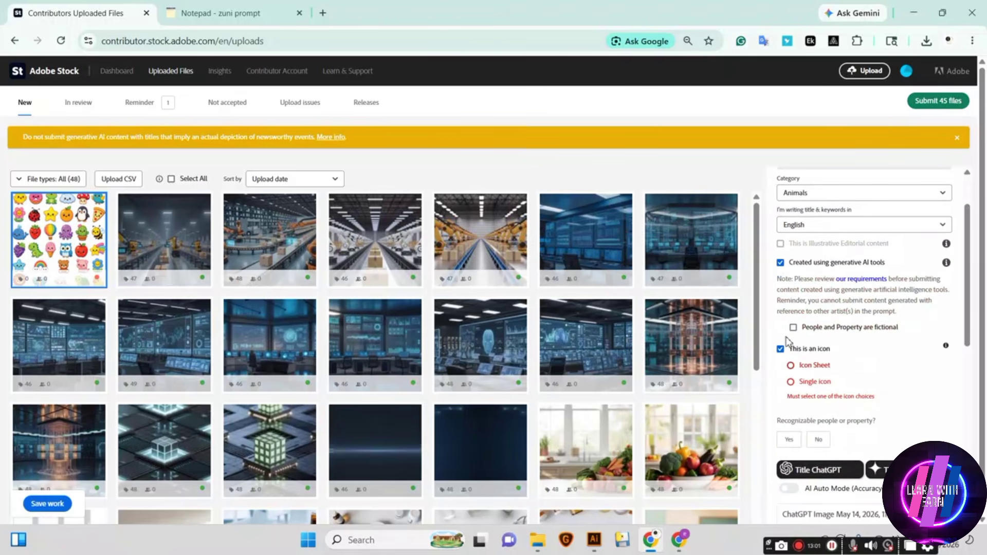
{"action": "left_click", "coordinate": [791, 366]}
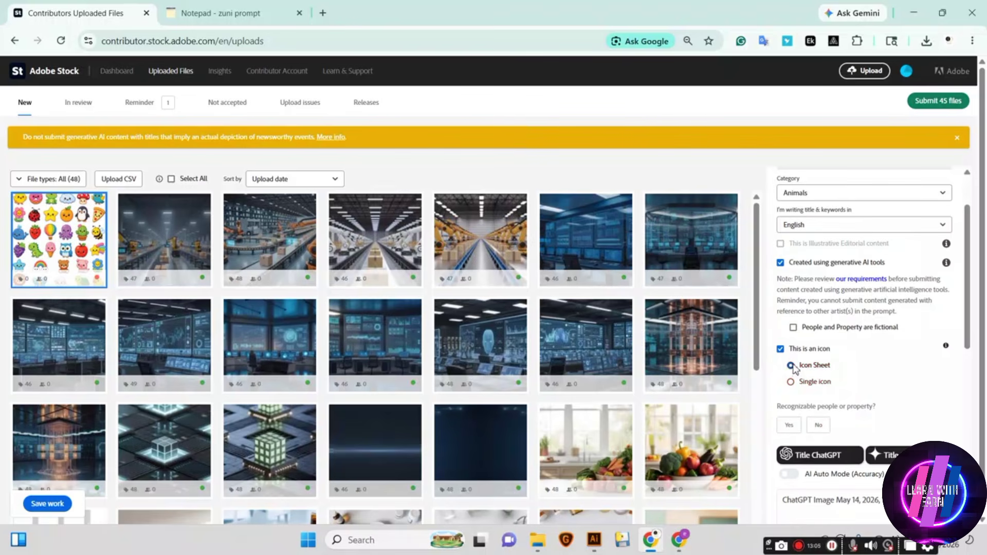
{"action": "left_click", "coordinate": [793, 328]}
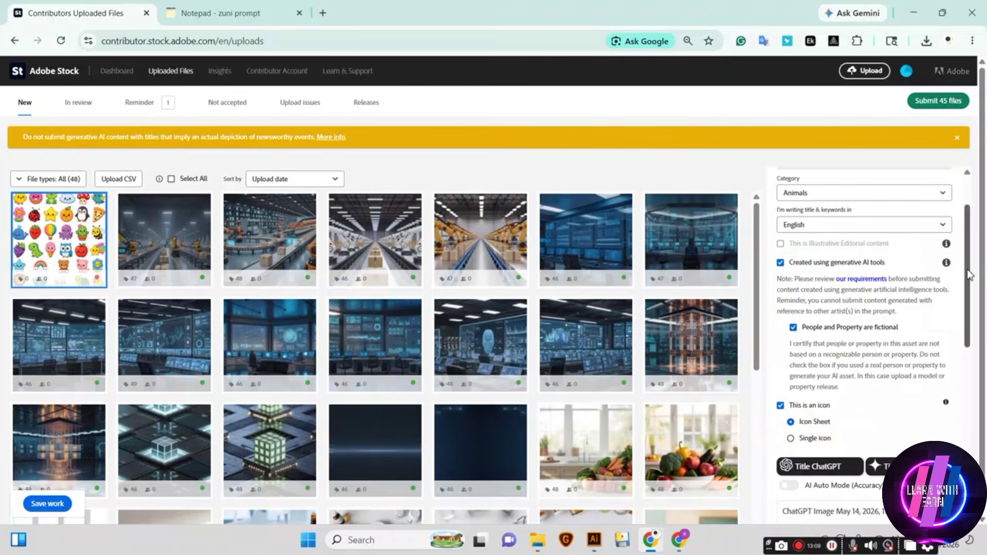
Replace the file's old title with the pasted ChatGPT title.
{"action": "scroll", "coordinate": [969, 275], "scroll_direction": "down", "scroll_amount": 3}
{"action": "left_click", "coordinate": [811, 354]}
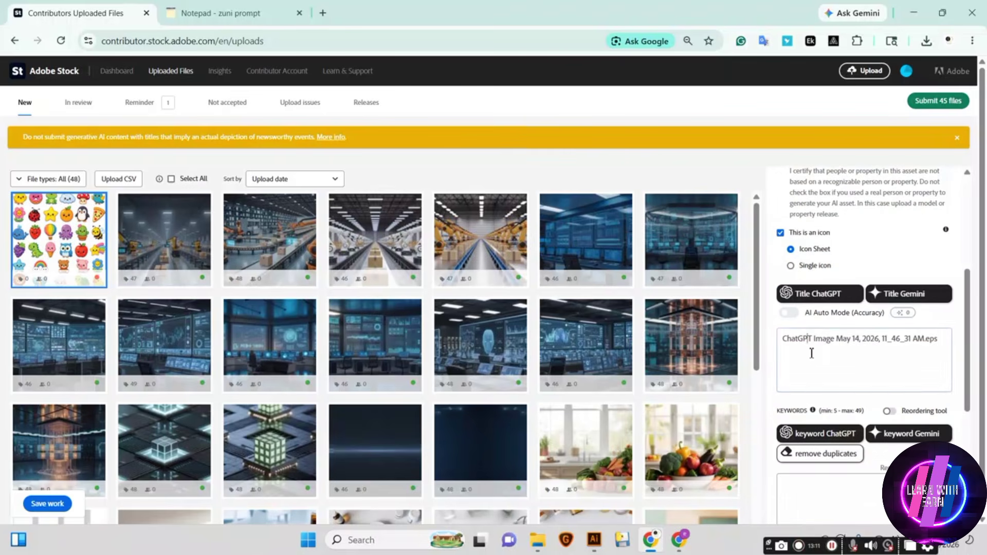
{"action": "key", "text": "ctrl+a"}
{"action": "type", "text": "Cute Cartoon Icon Collection for Kids with Funny Animals, Fruits and Doodle Elements"}
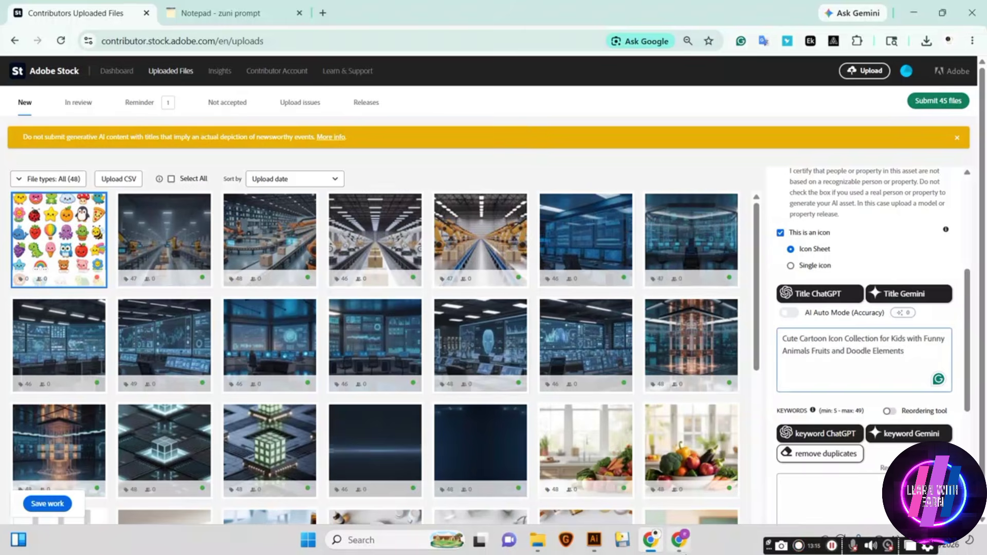
Copy the 48 ChatGPT tags and include only the cartoon icon sheet in the submission.
{"action": "left_click", "coordinate": [686, 549]}
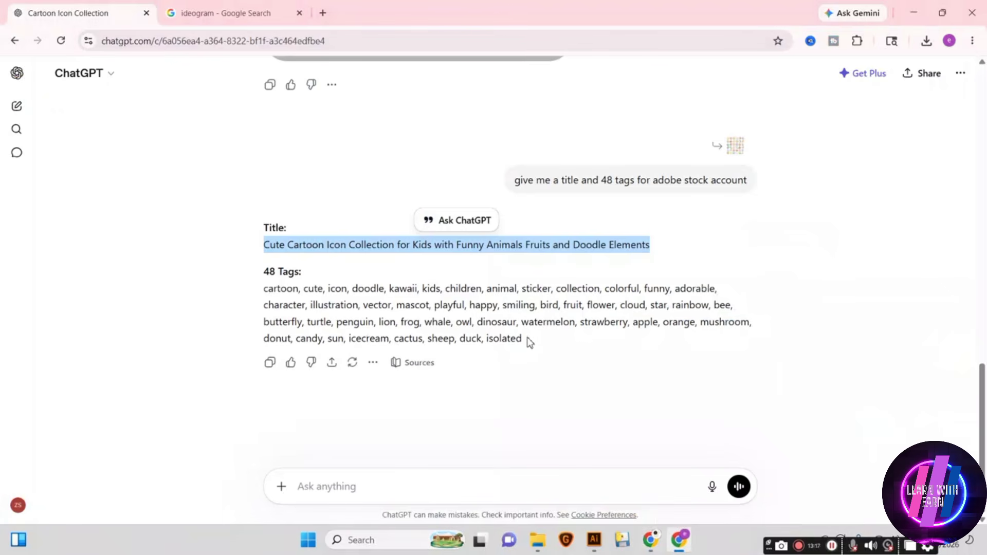
{"action": "left_click_drag", "start_coordinate": [529, 342], "coordinate": [241, 298]}
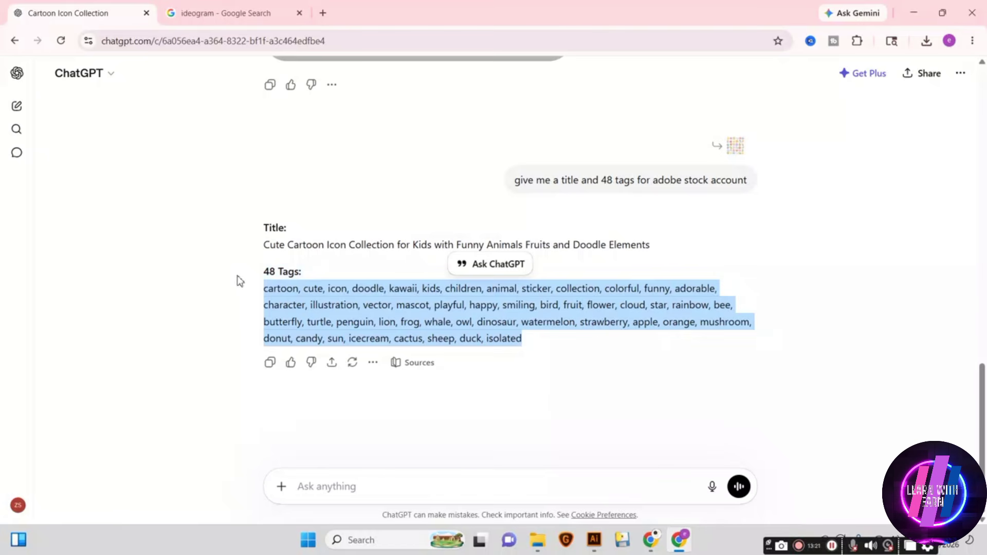
{"action": "left_click", "coordinate": [652, 546]}
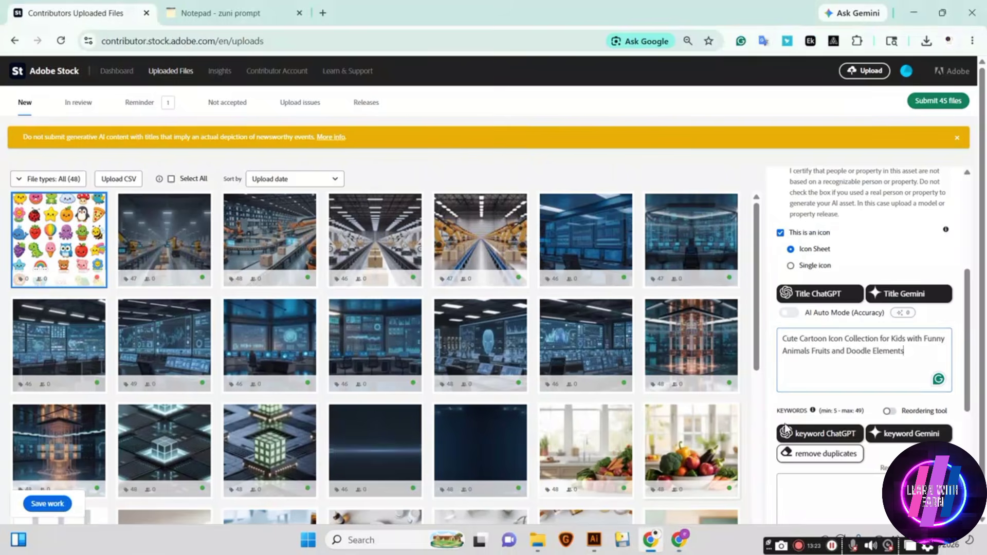
{"action": "left_click", "coordinate": [168, 178]}
{"action": "left_click", "coordinate": [54, 204]}
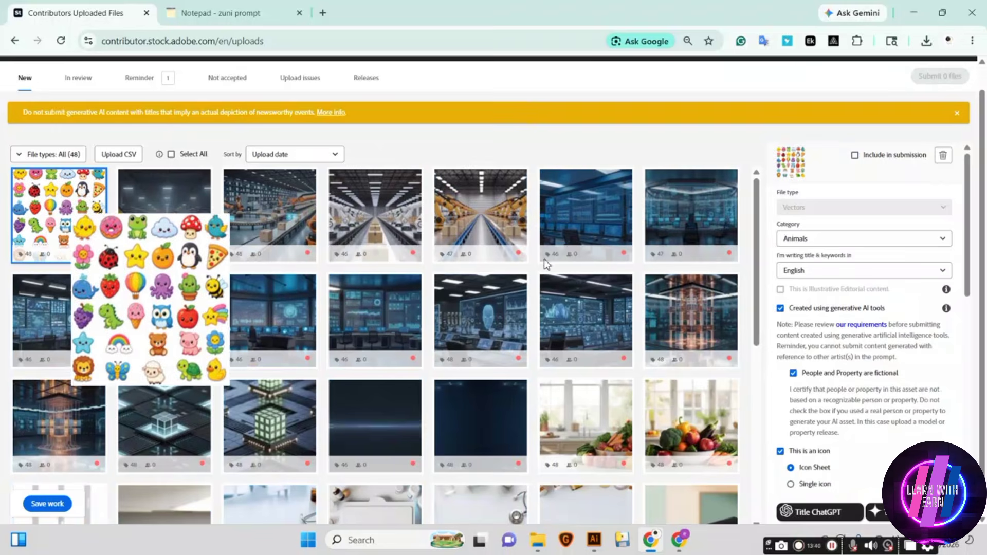
{"action": "left_click", "coordinate": [856, 157]}
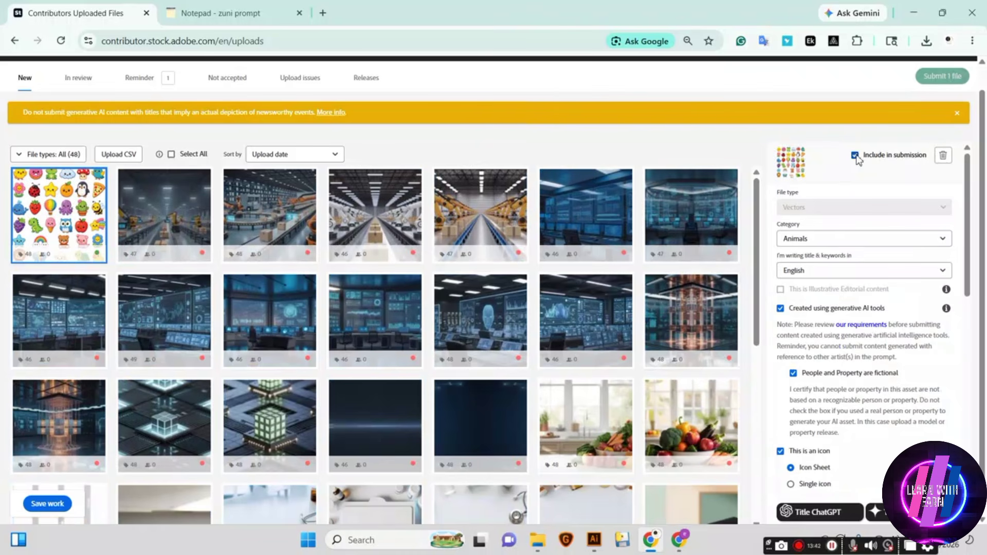
Submit the one file after ticking both terms acknowledgements.
{"action": "left_click", "coordinate": [941, 77]}
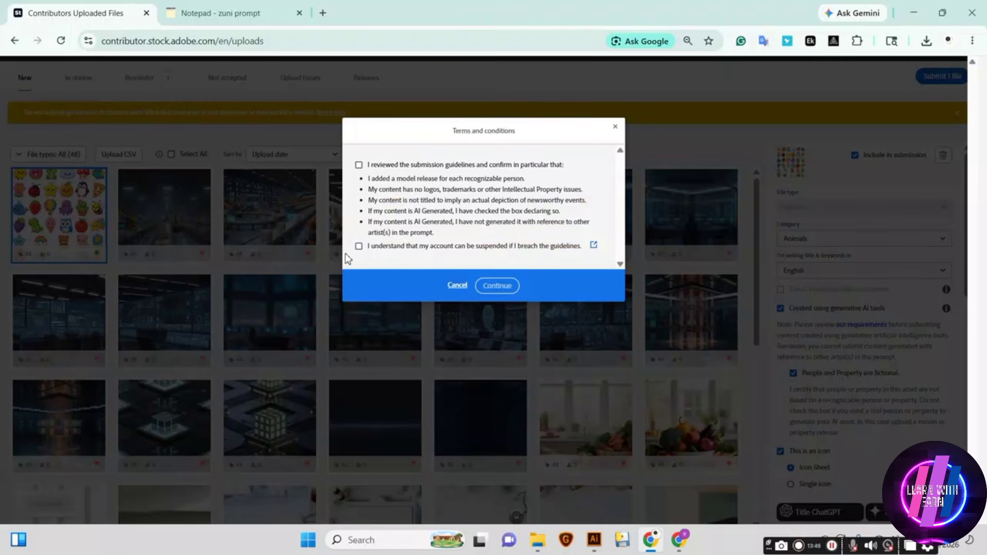
{"action": "left_click", "coordinate": [359, 247]}
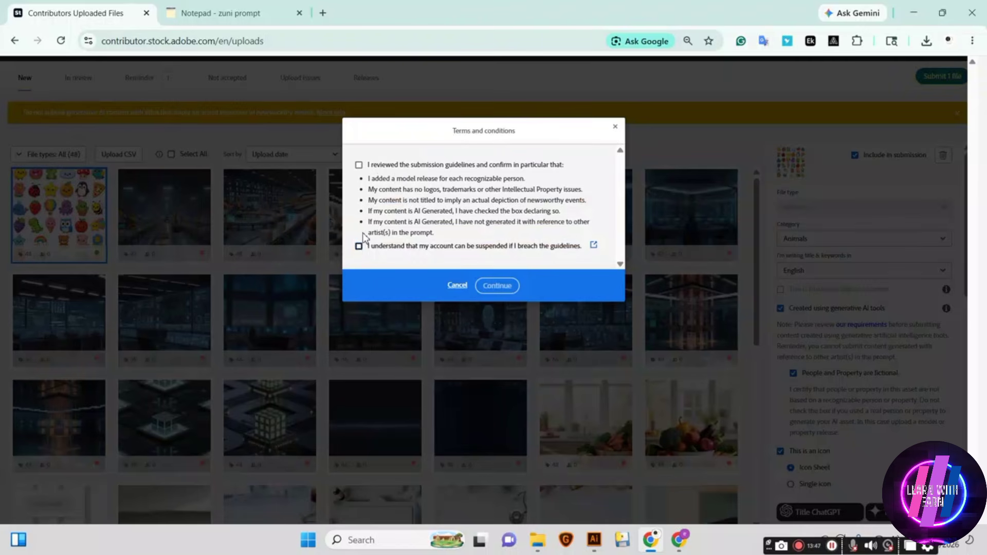
{"action": "left_click", "coordinate": [359, 165]}
{"action": "left_click", "coordinate": [509, 291]}
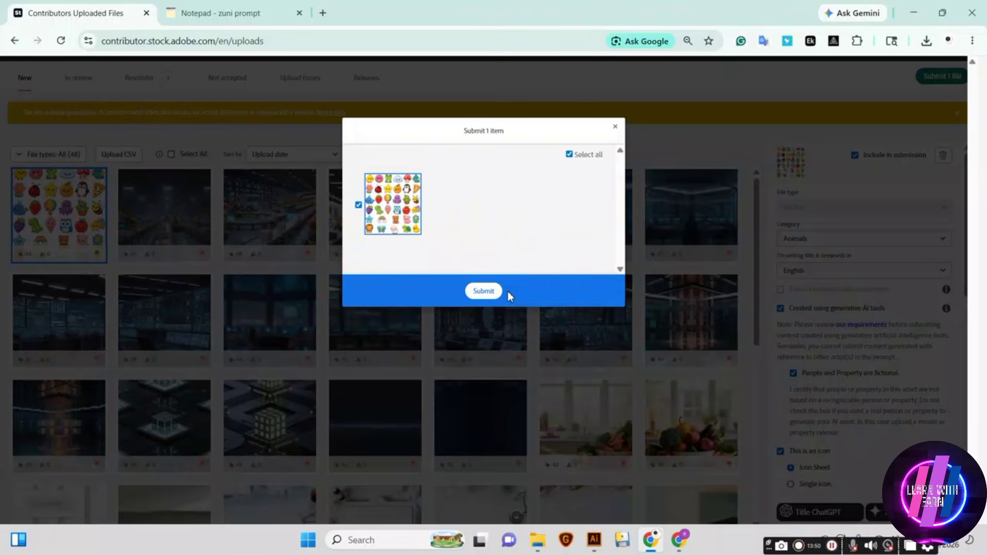
{"action": "left_click", "coordinate": [480, 292]}
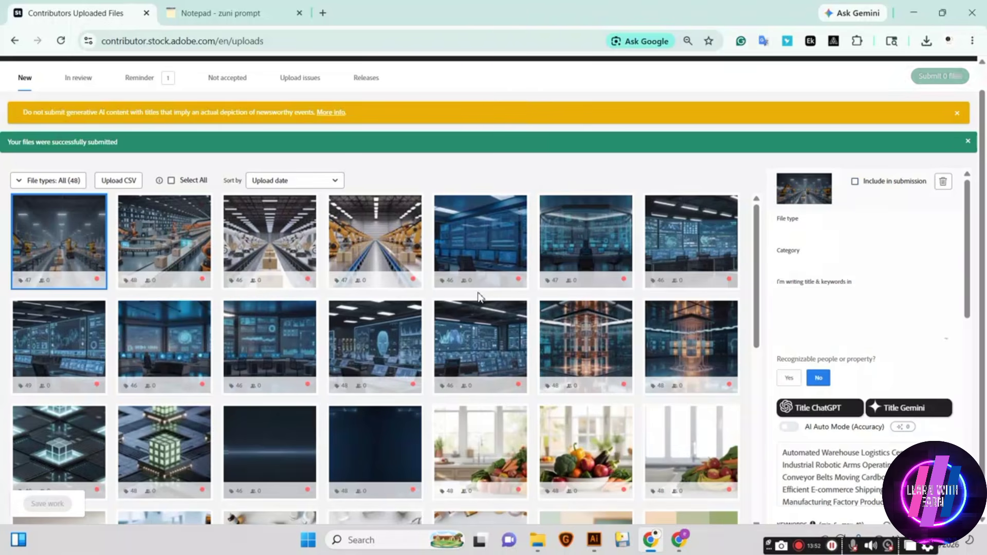